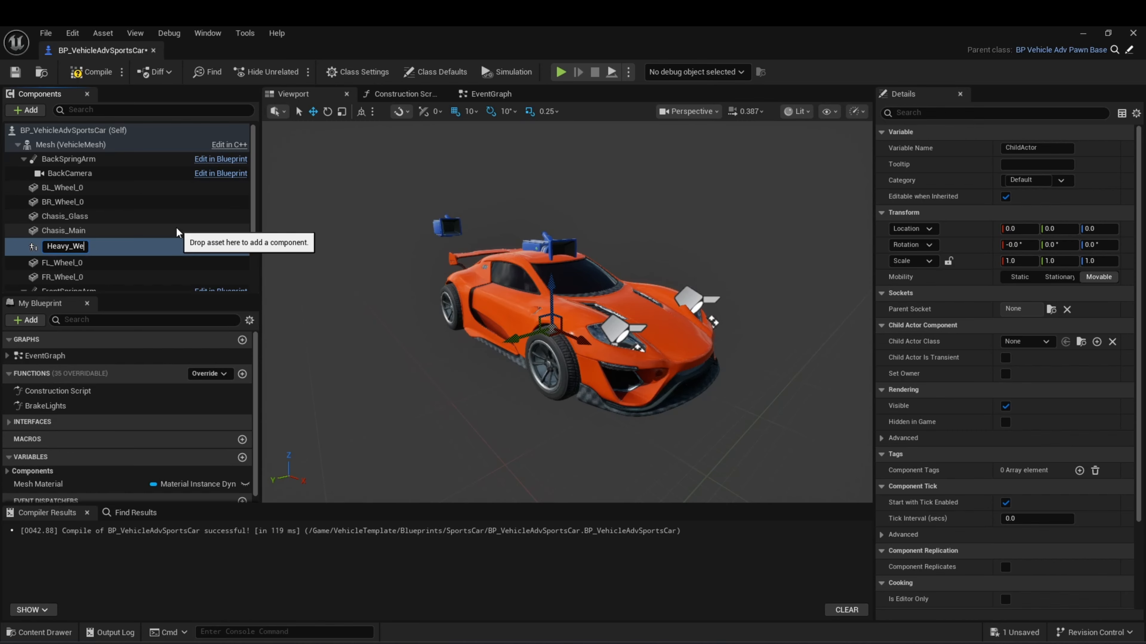
- Attach the Heavy_Weapon component to the Root socket and set its child actor class to BP_HW_Bullet_MK1
click(1052, 310)
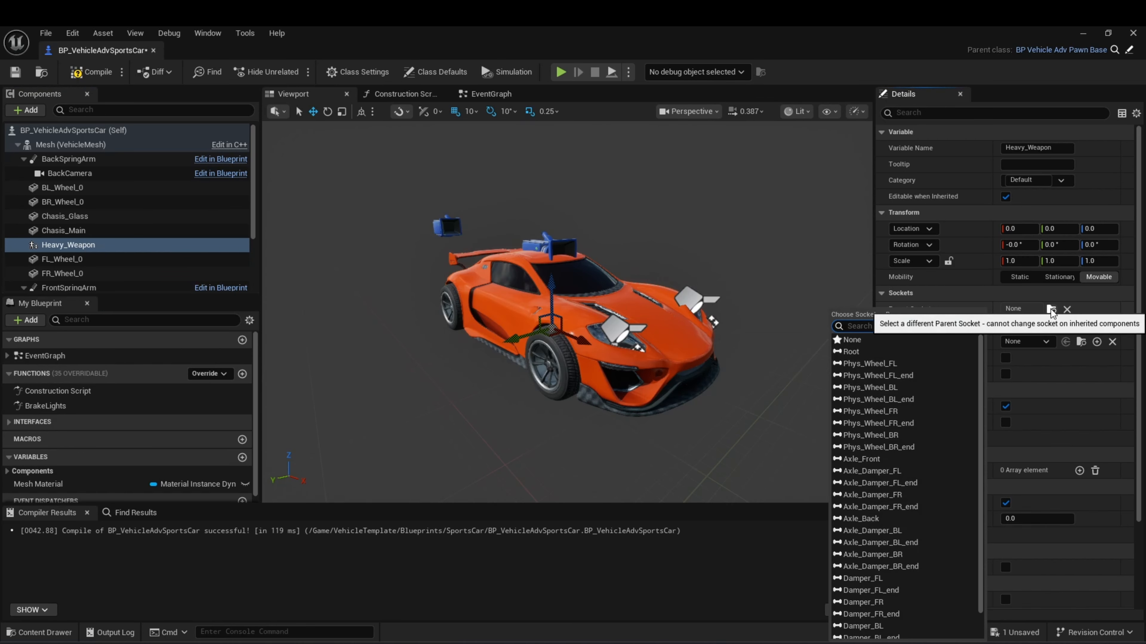
click(851, 355)
click(1017, 342)
text(hw bulle)
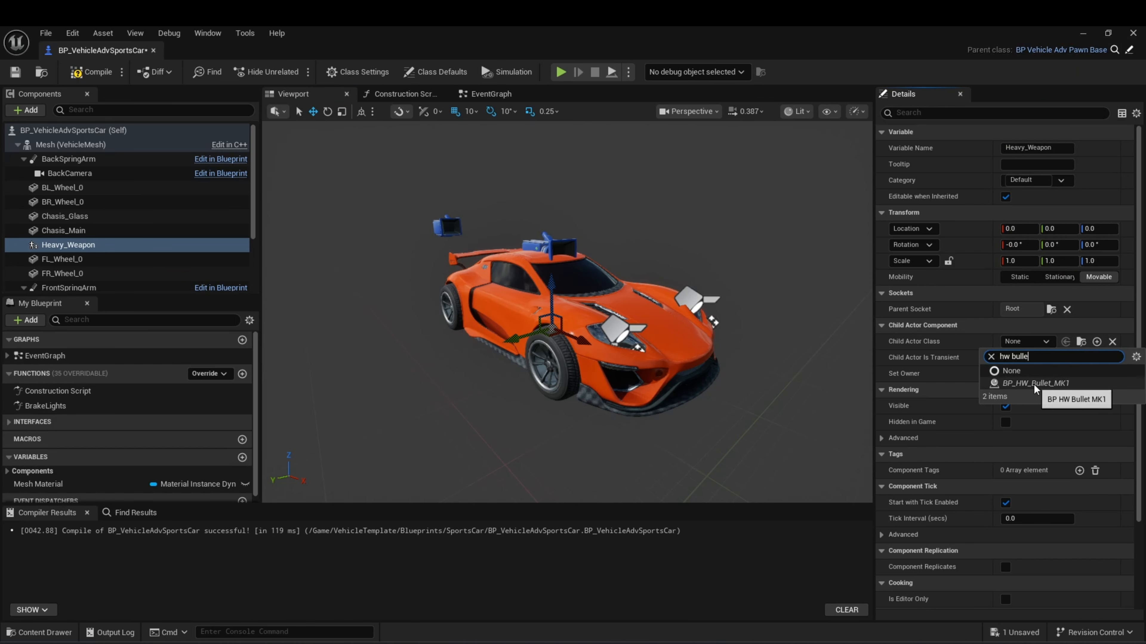
click(1035, 384)
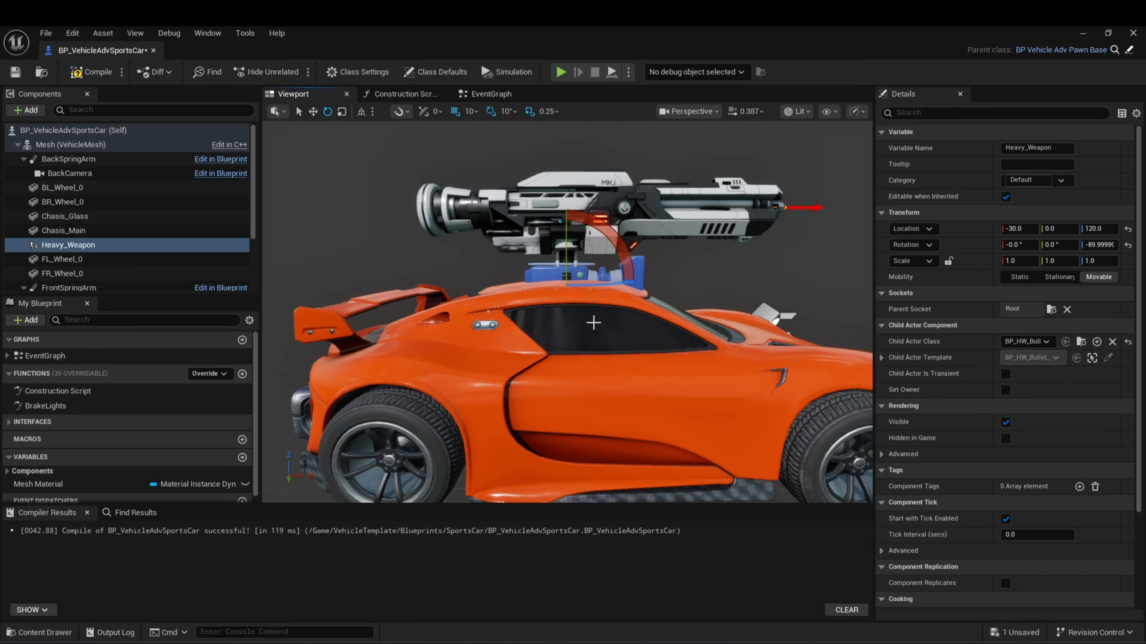
- Save the sports car blueprint with the heavy weapon mounted on the roof
right_drag(594, 323, 594, 323)
scroll(593, 322, down, 3)
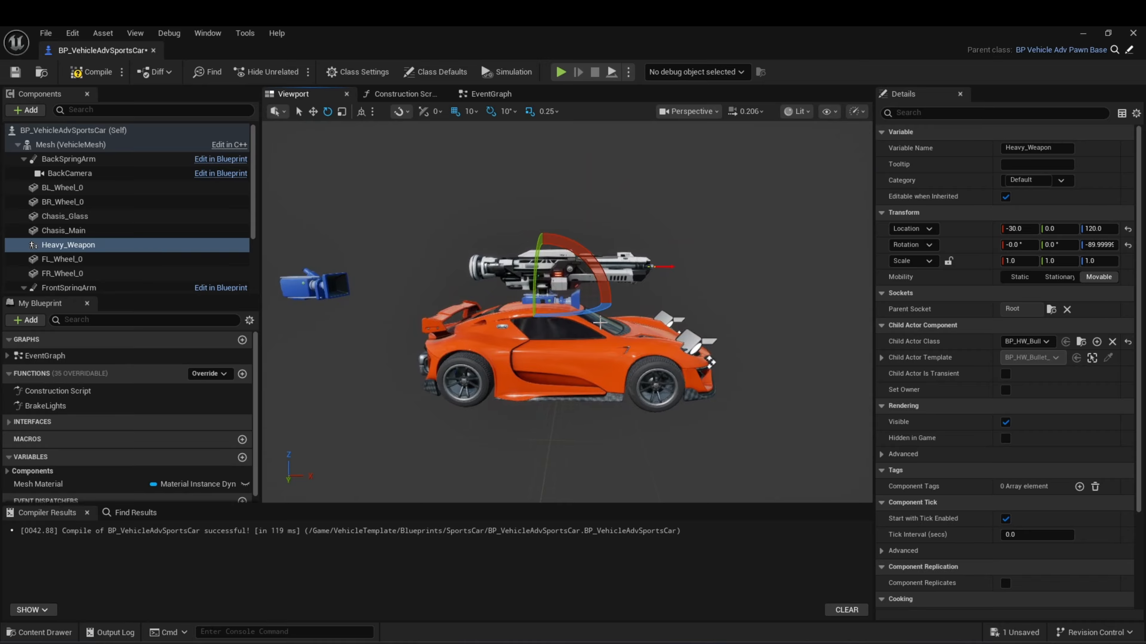
click(46, 33)
click(68, 77)
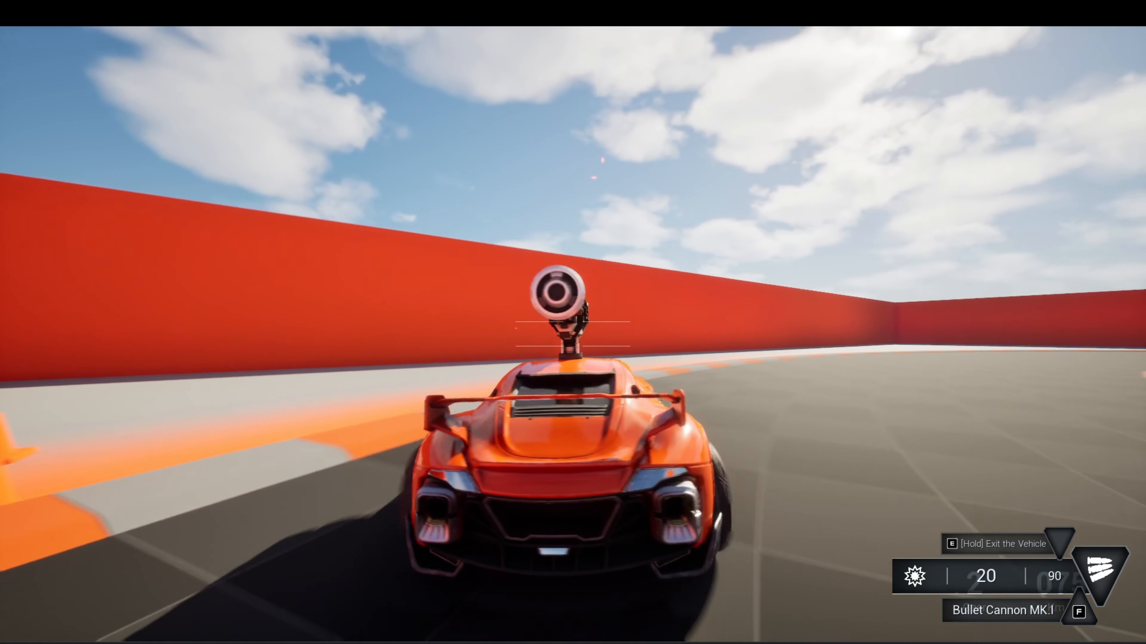
- Test-drive the car around the track, steering both ways while trying the bullet, energy and laser cannons
key(d)
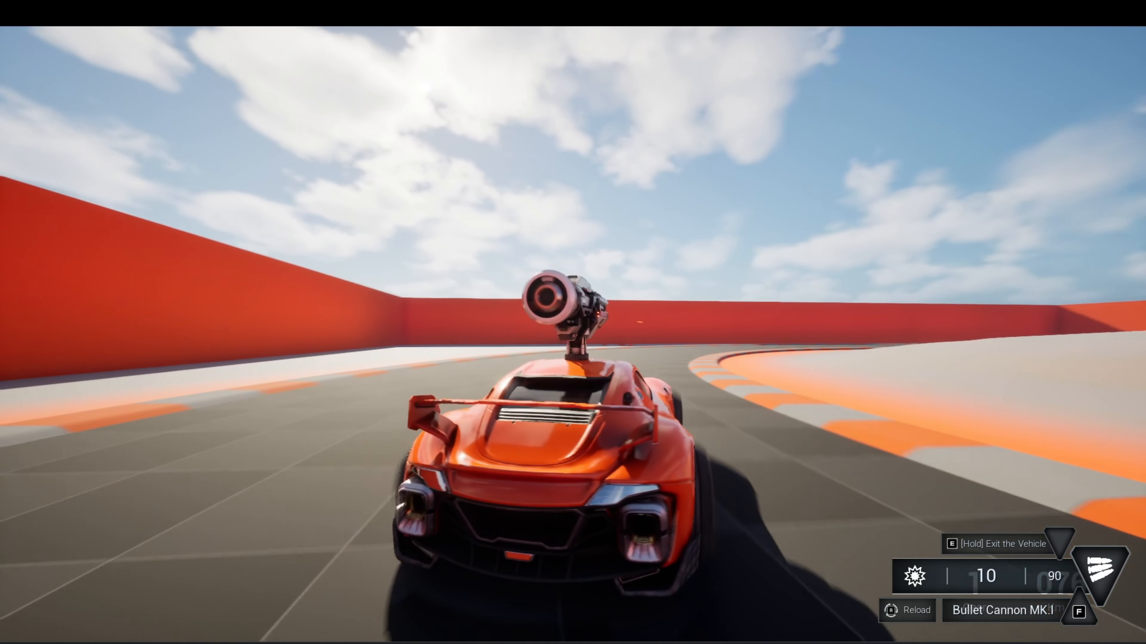
key(a)
key(d)
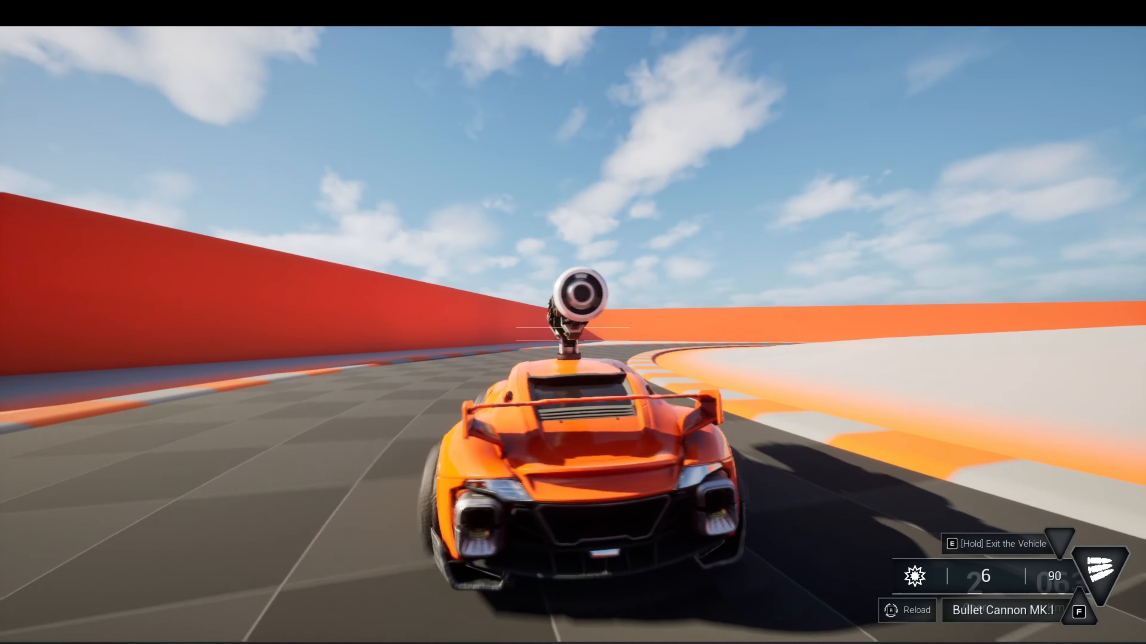
key(d)
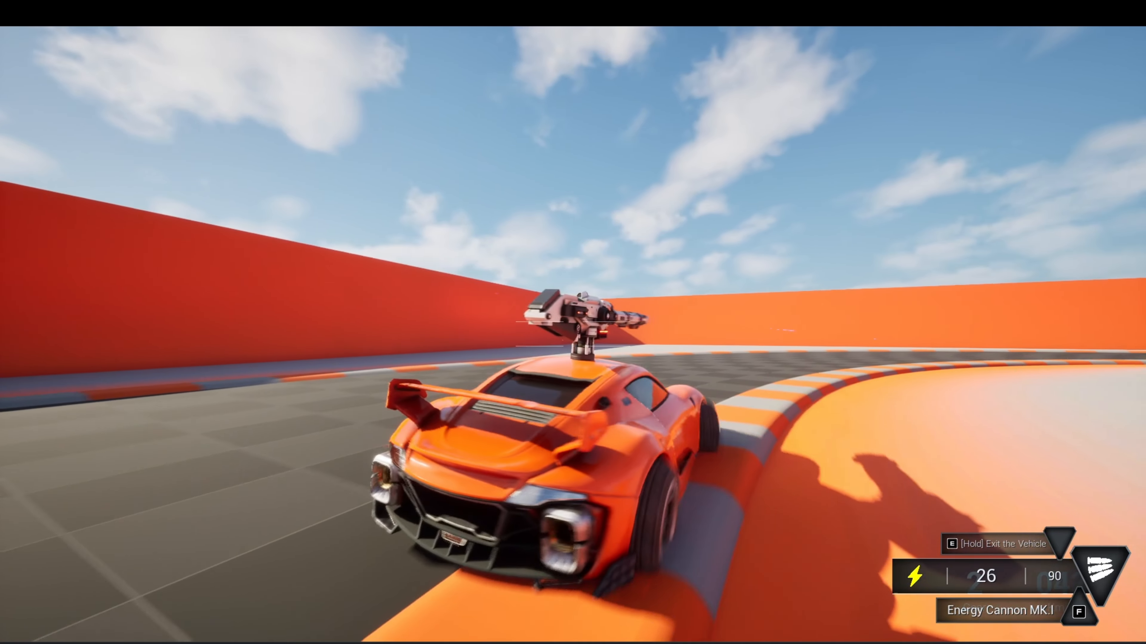
key(a)
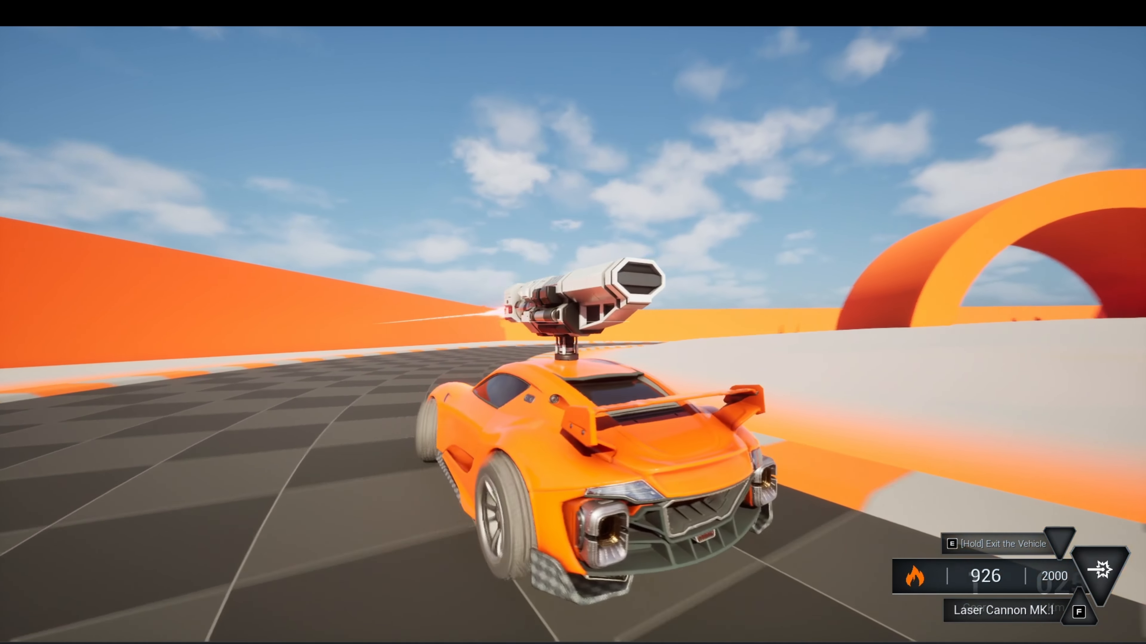
key(d)
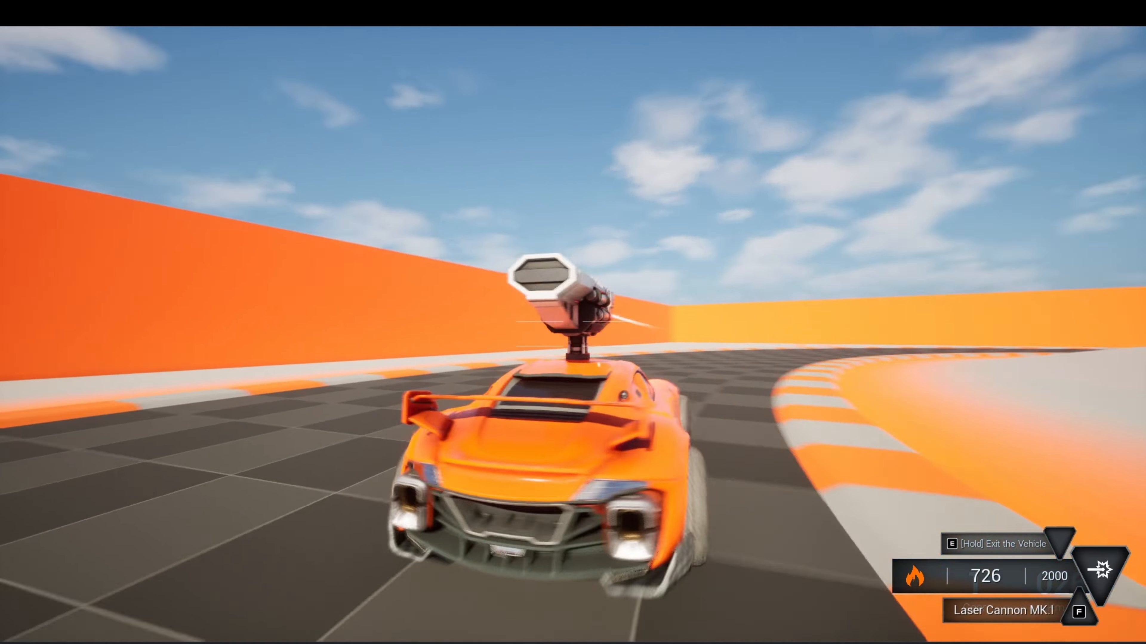
key(a)
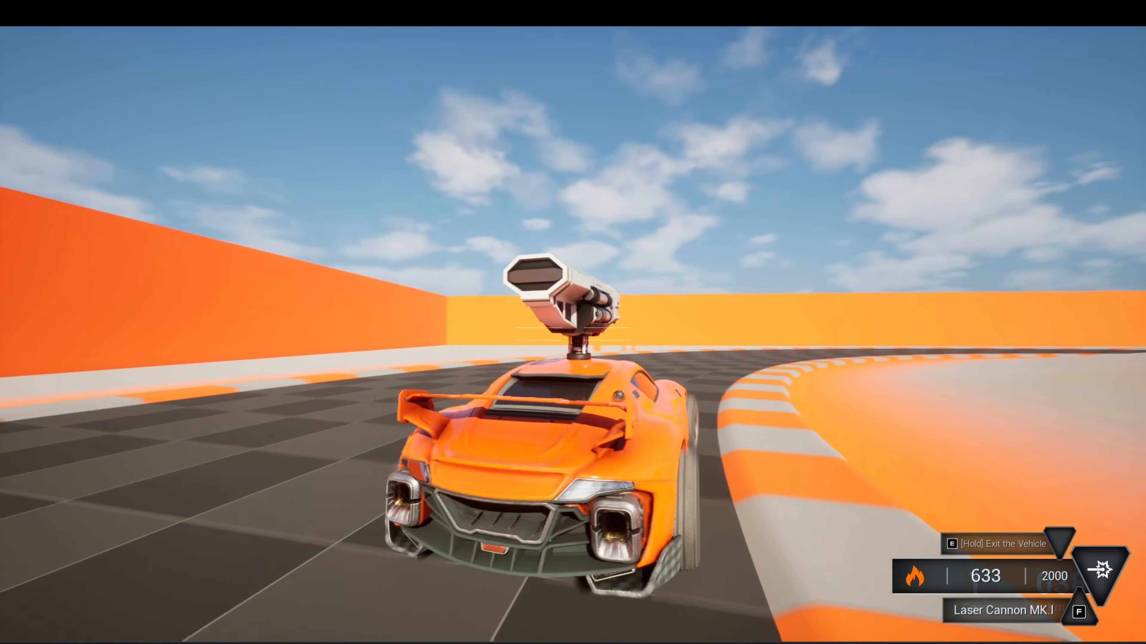
- Switch the mounted weapon to Grenade Cannon MK.I and fire several grenades while driving
key(f)
key(d)
click(573, 334)
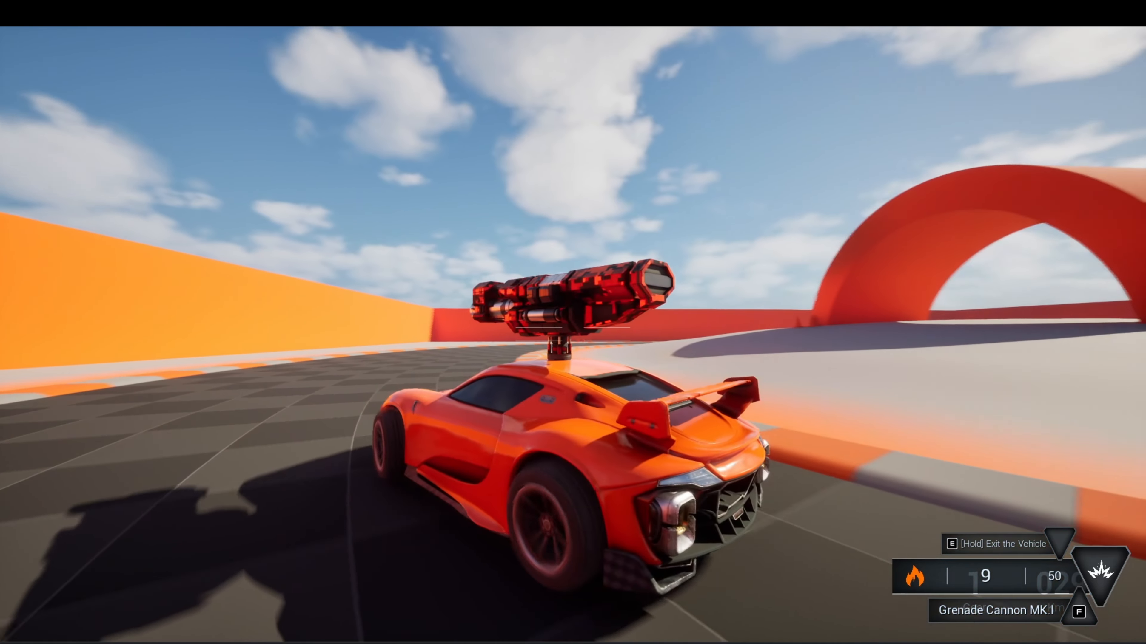
click(573, 334)
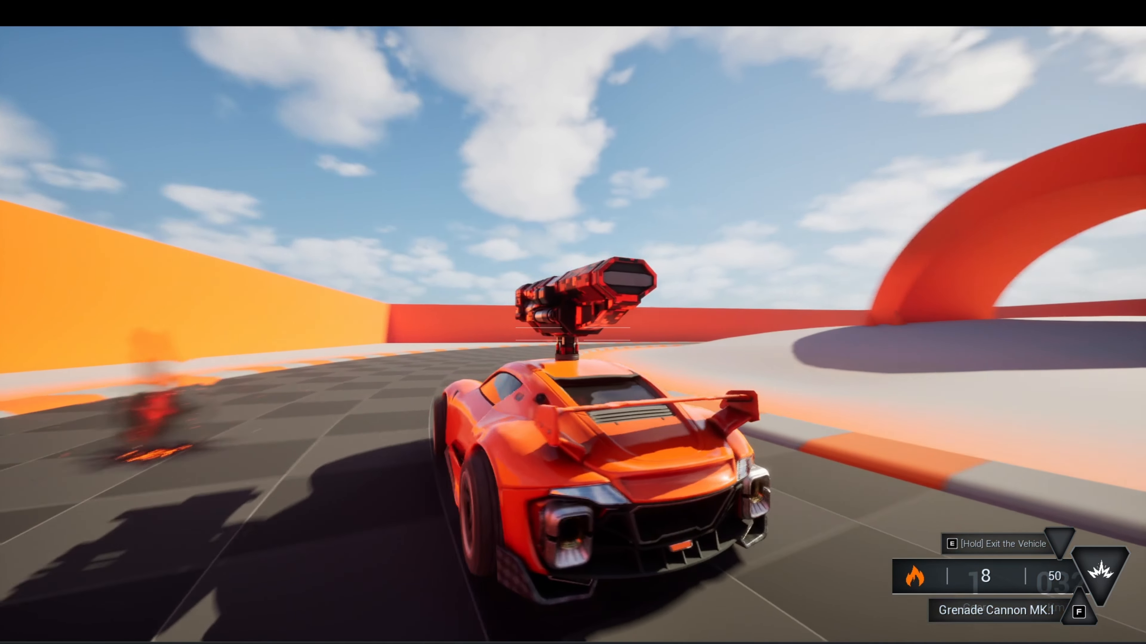
click(573, 334)
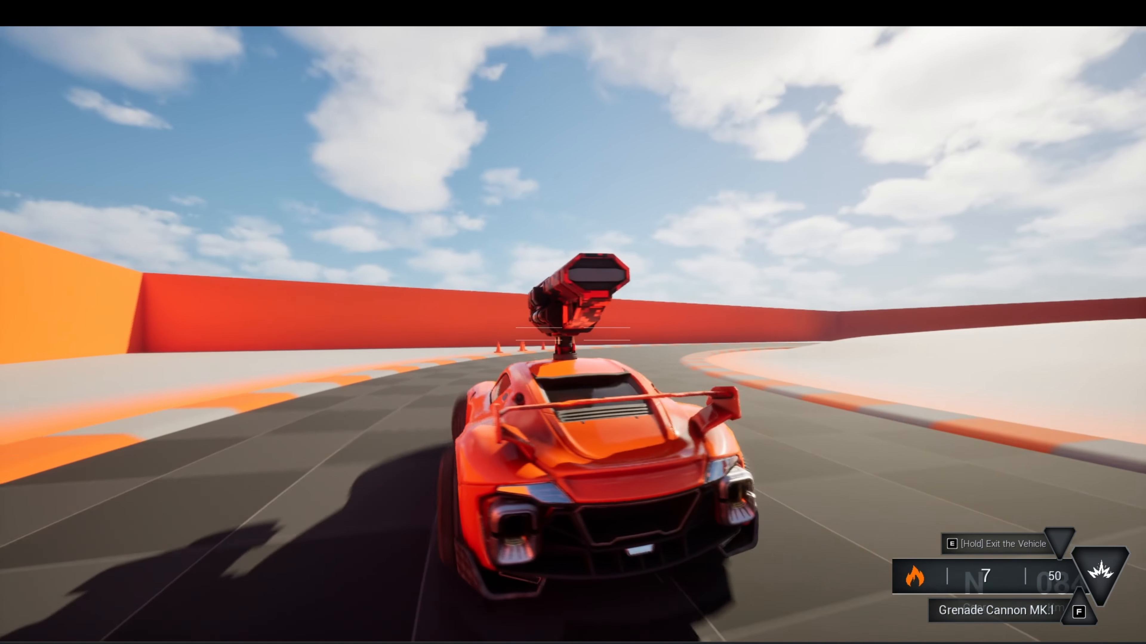
click(573, 334)
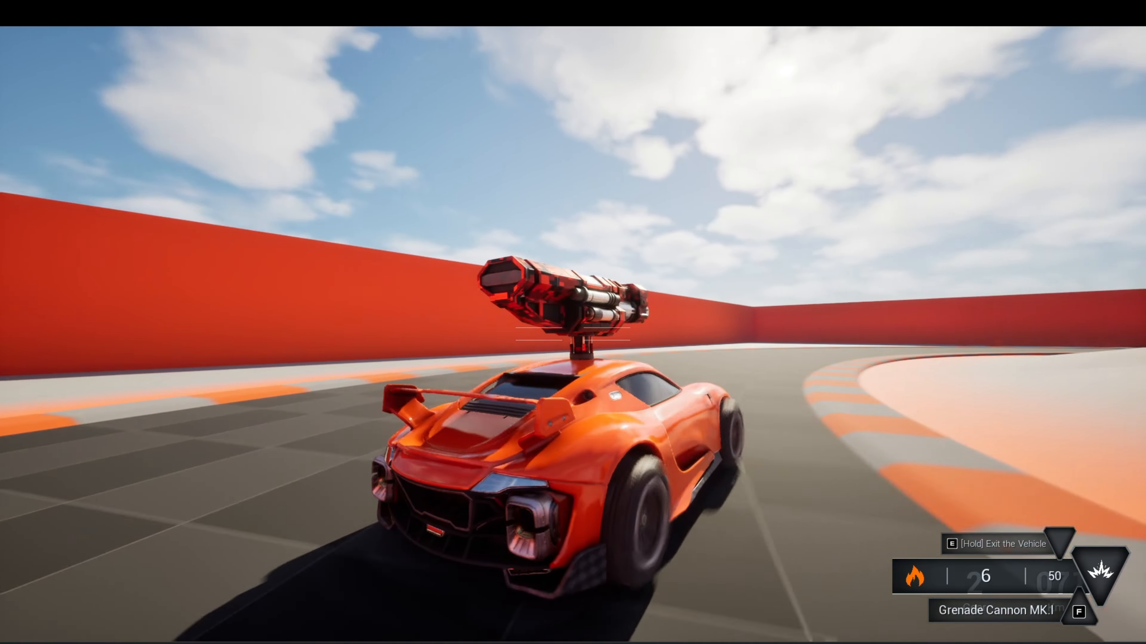
- End the play session and open the UI_Vehicle widget from the VehicleTemplate UI folder
key(Escape)
key(ctrl+space)
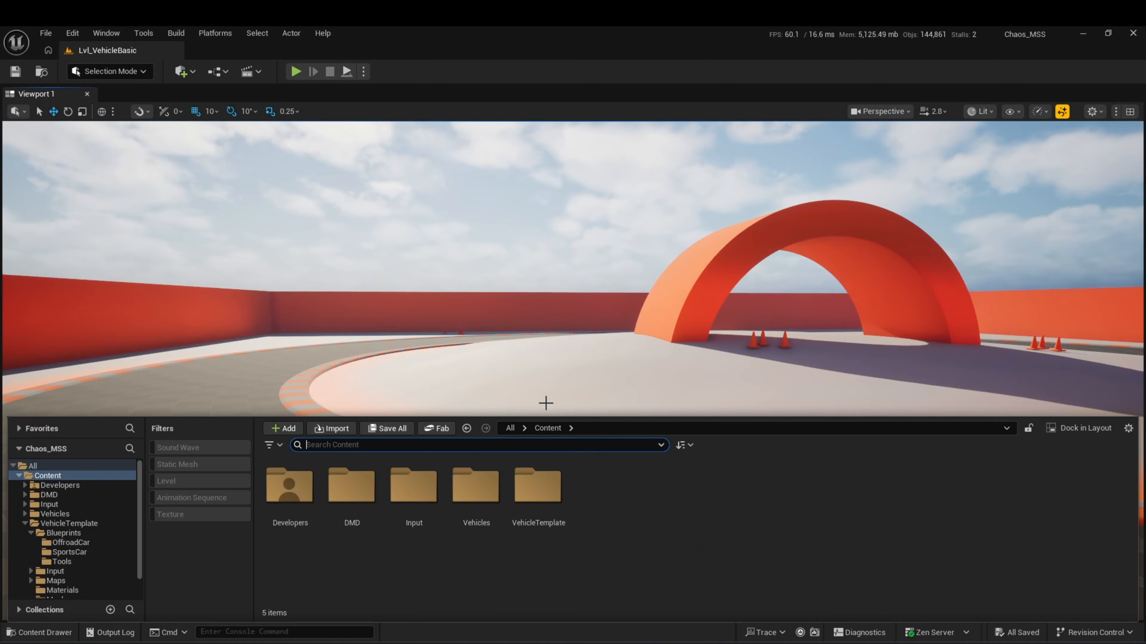
double_click(549, 507)
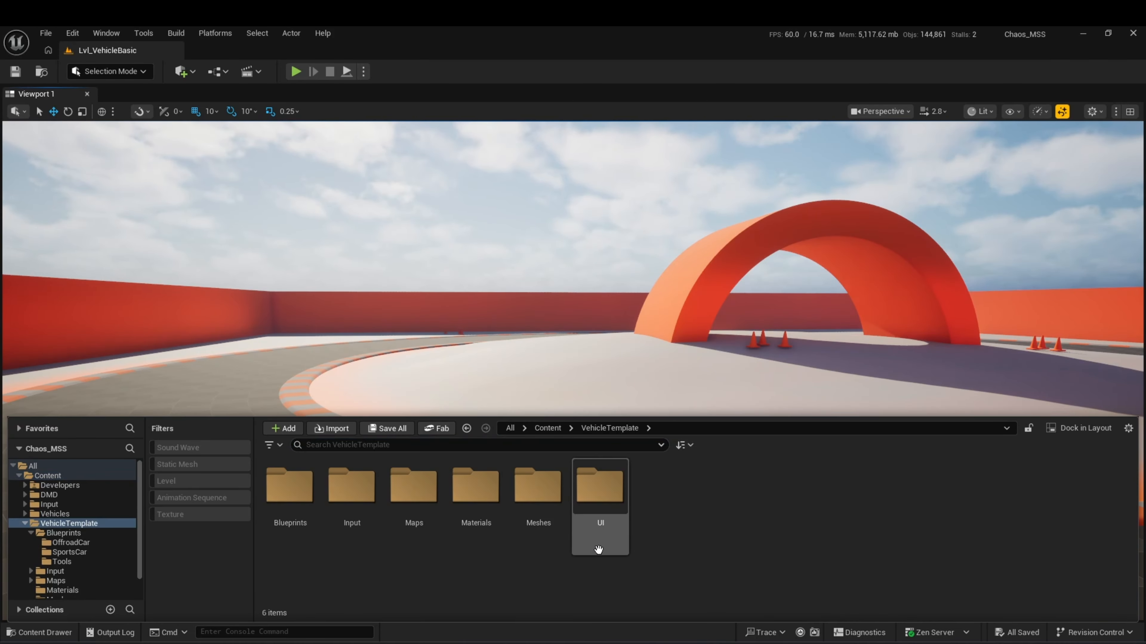
double_click(600, 487)
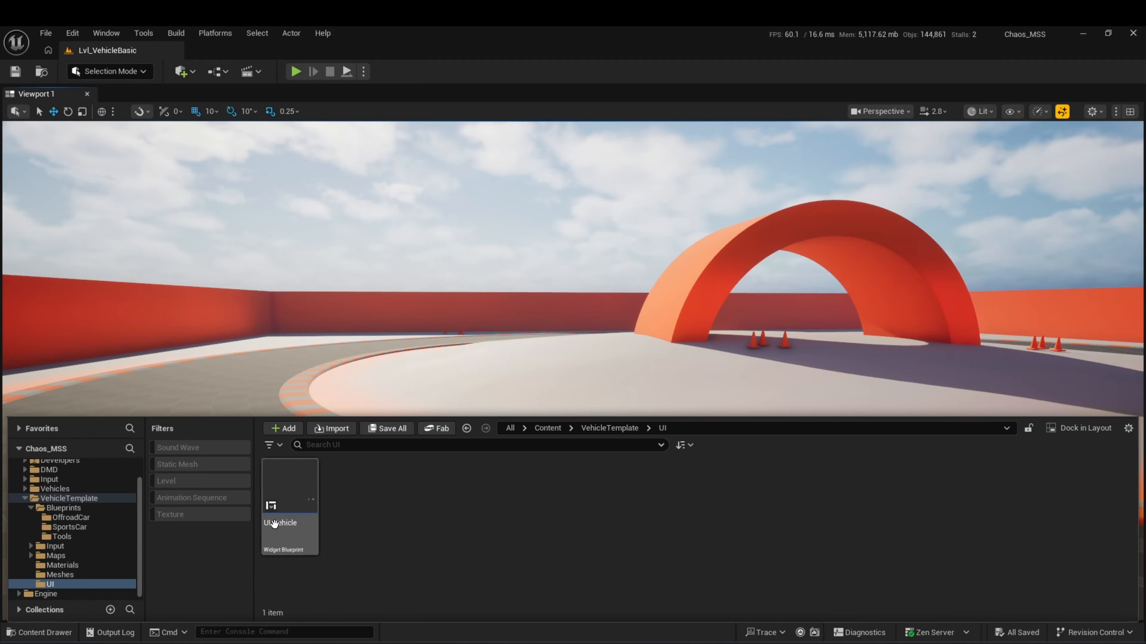
double_click(293, 506)
- Set the bottom padding of the gear and speed Horizontal Box to 200
scroll(736, 469, up, 7)
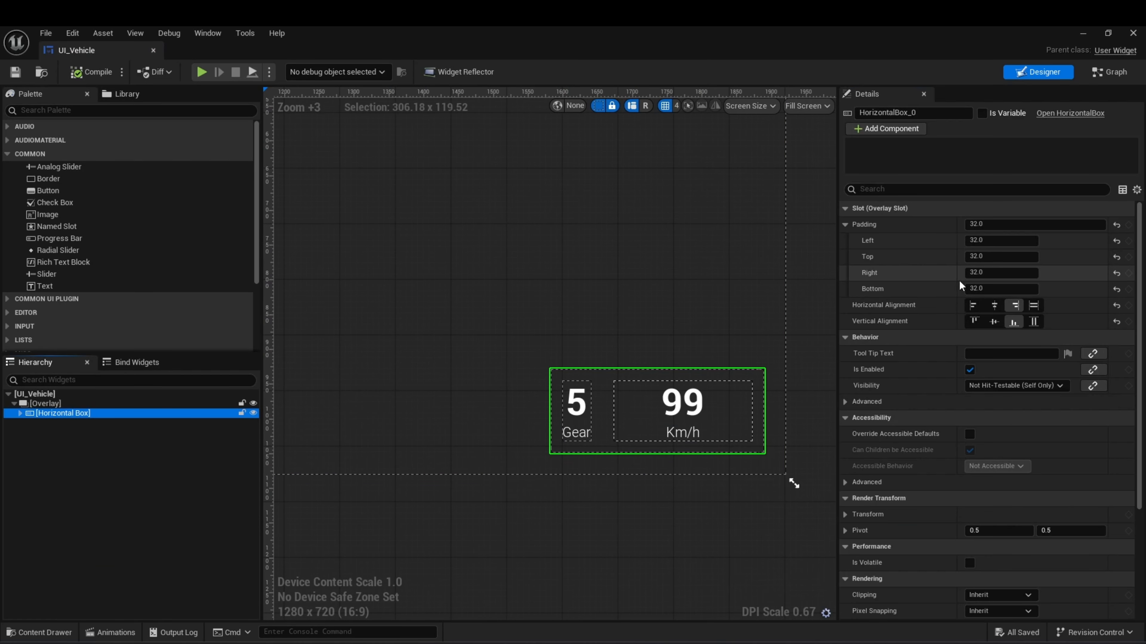
text(200)
key(Return)
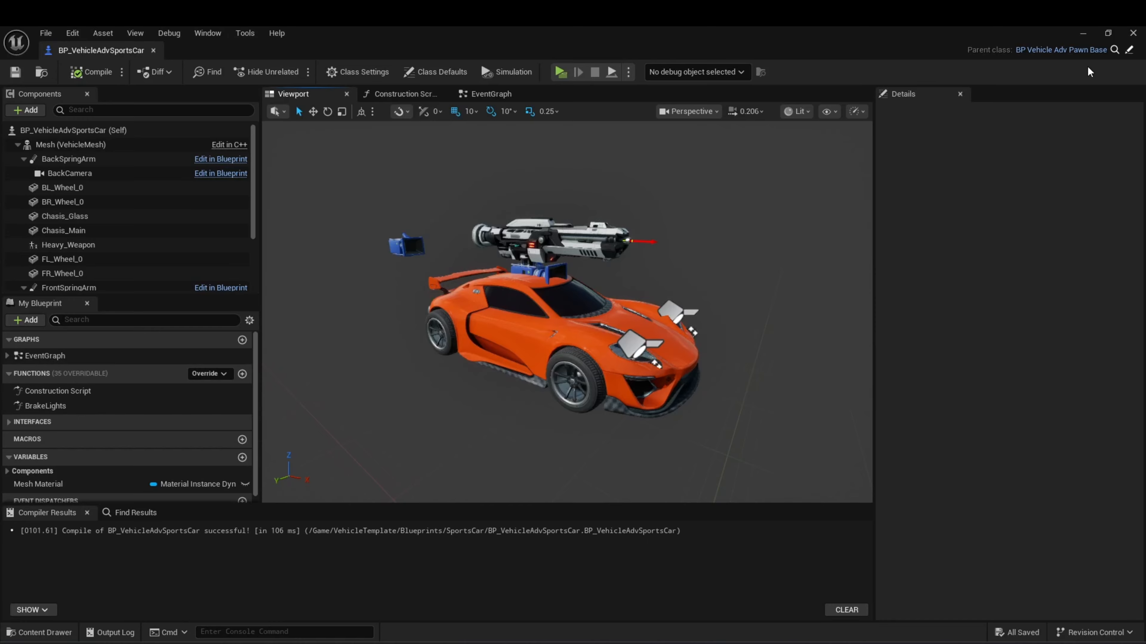
- Open the sports car's parent class blueprint and cut its FrontSpringArm and FrontCamera components
click(1129, 53)
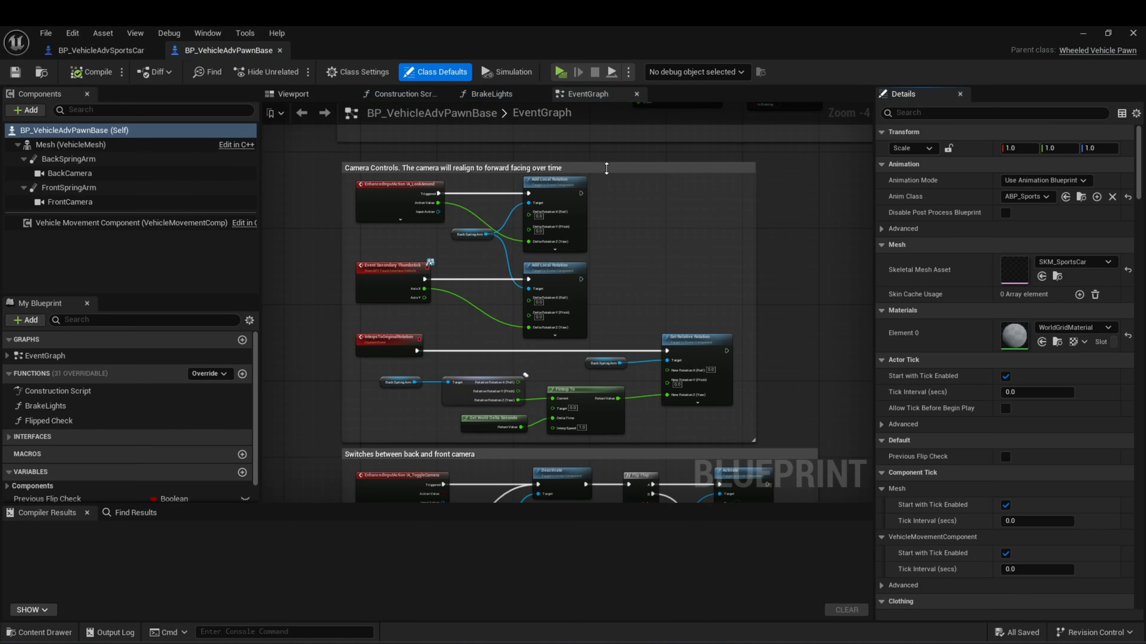
click(77, 193)
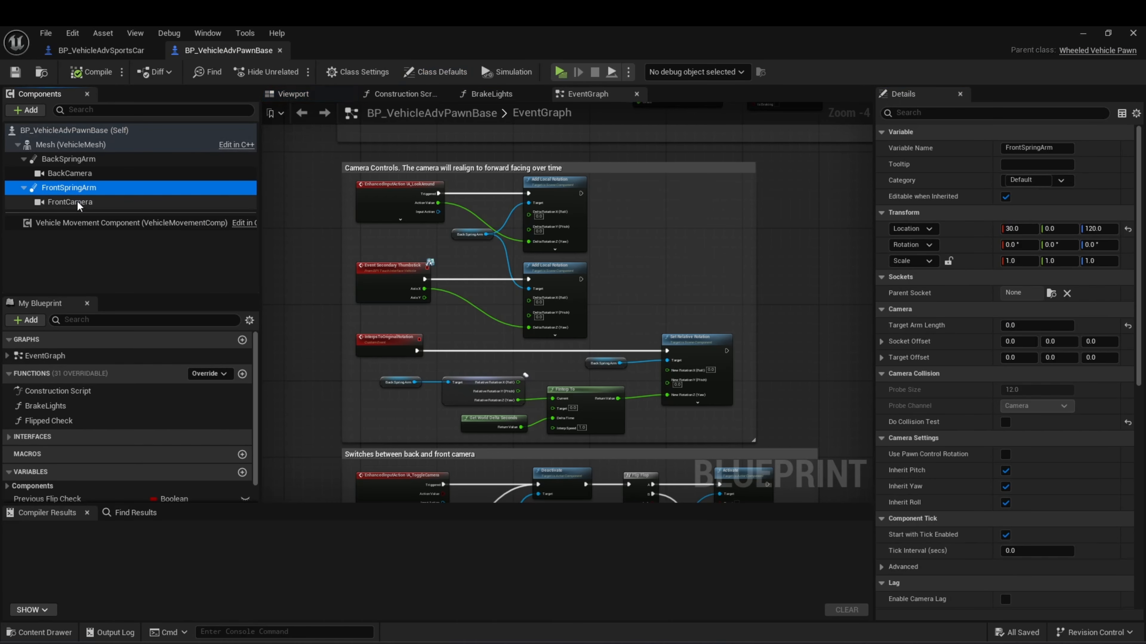
shift+click(75, 203)
right_click(75, 204)
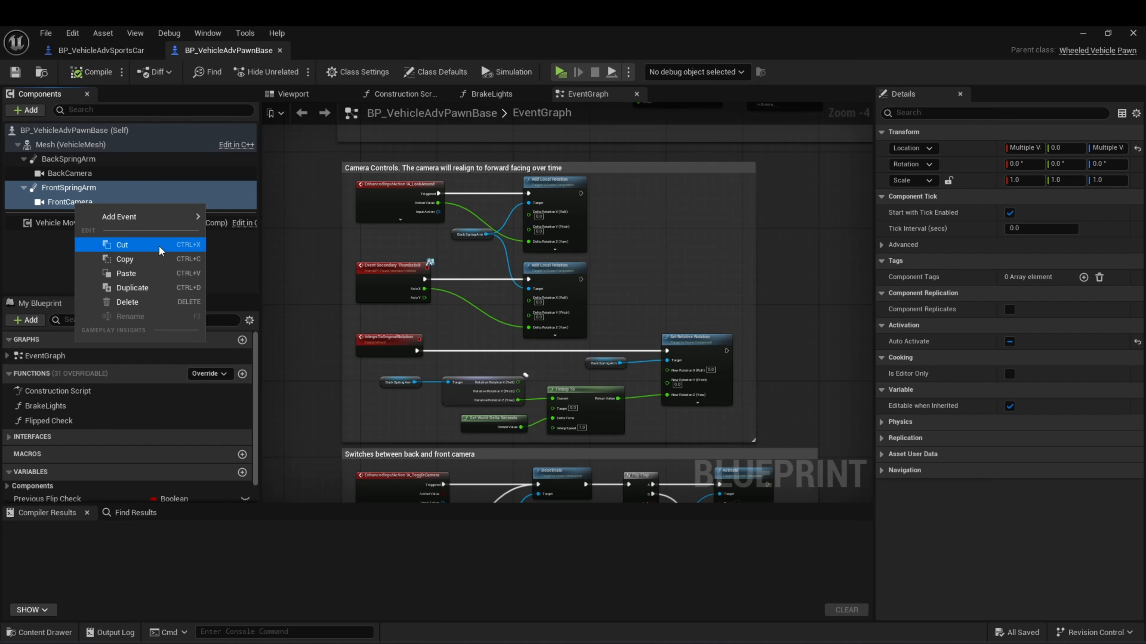
click(129, 243)
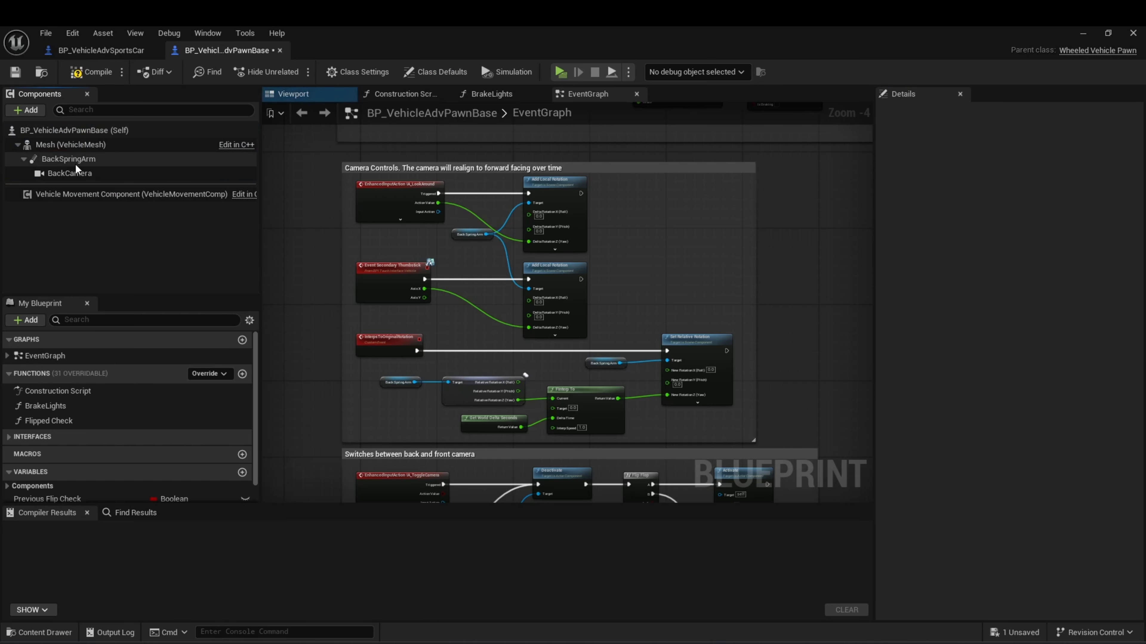
- Paste the cut components under the Mesh and attach the Camera to the SpringArm
click(63, 145)
right_click(55, 147)
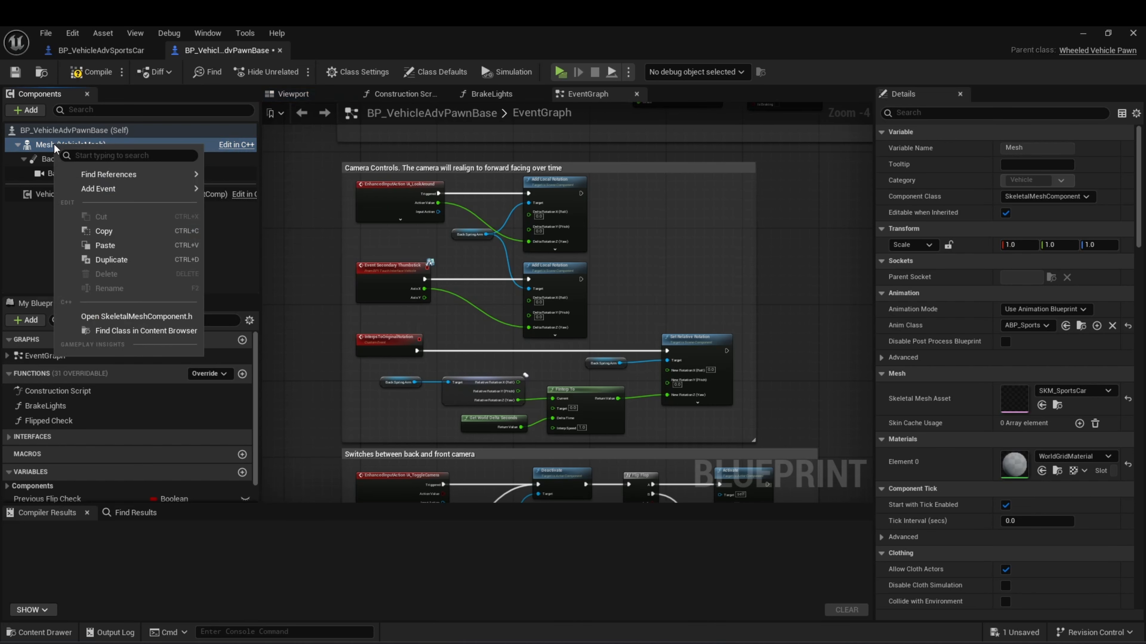
click(105, 245)
click(74, 188)
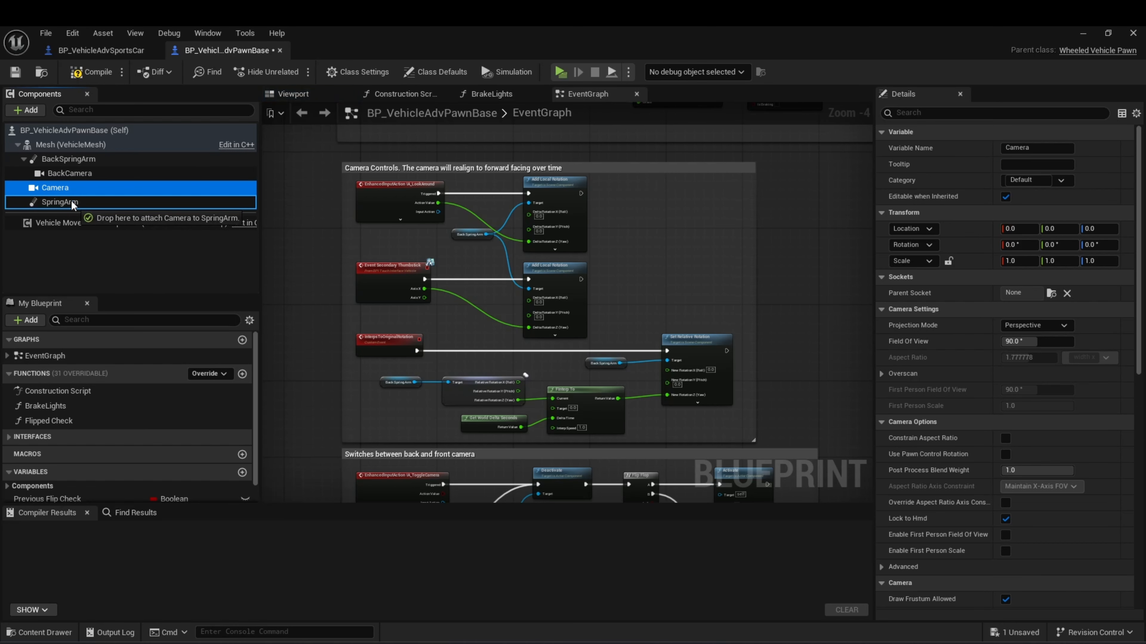
drag(67, 205, 67, 206)
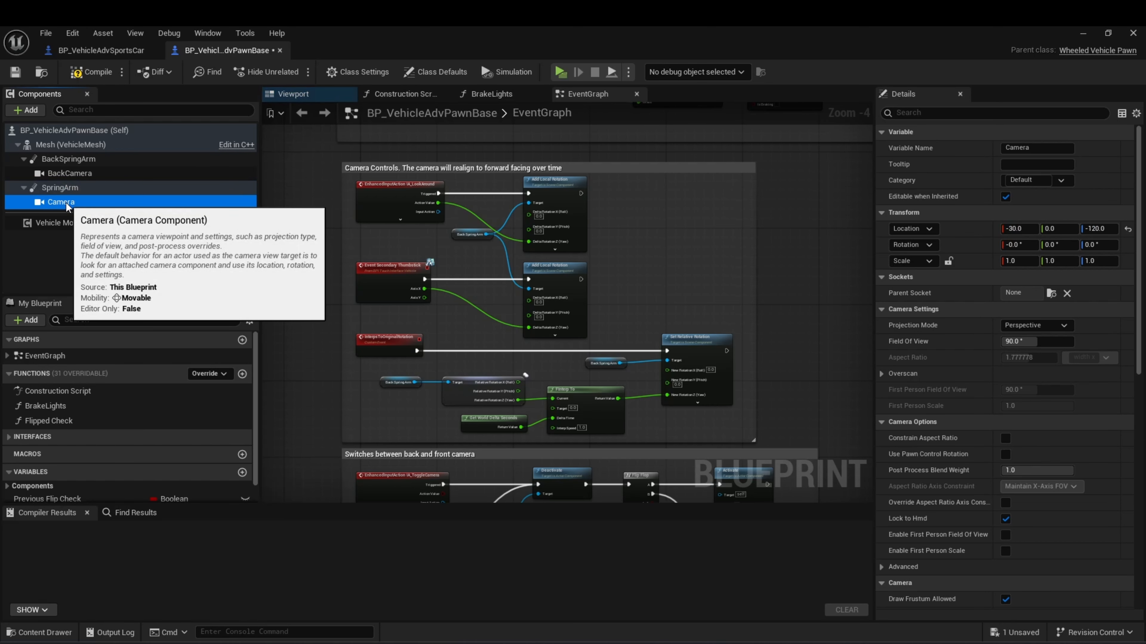
- Compile the pawn base, connect the new Camera to the unconnected Activate node's Target, and recompile
click(85, 73)
click(287, 531)
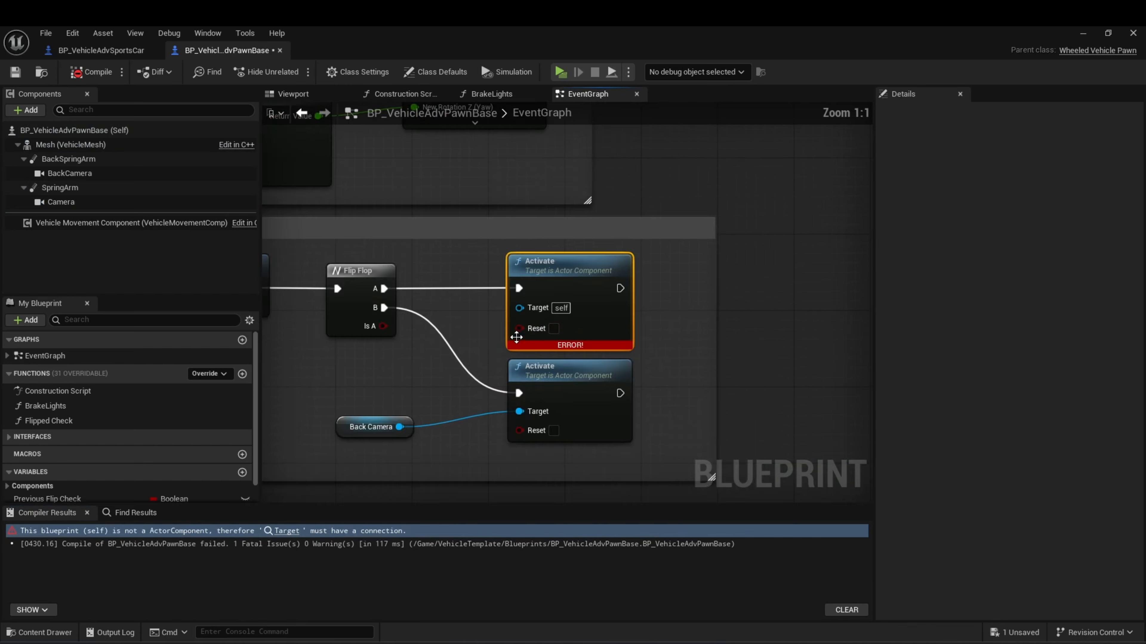
drag(77, 203, 519, 308)
click(84, 73)
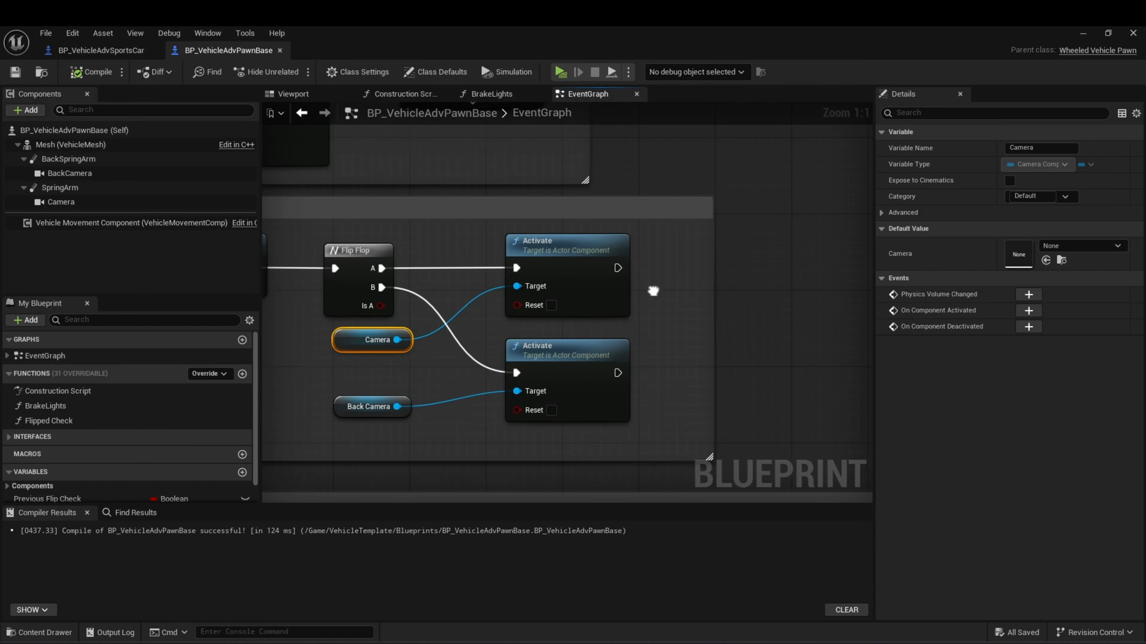
- Disconnect the Interps to Original Rotation node from Set Angular Damping in the Event Tick chain
scroll(686, 289, down, 8)
right_drag(672, 205, 598, 501)
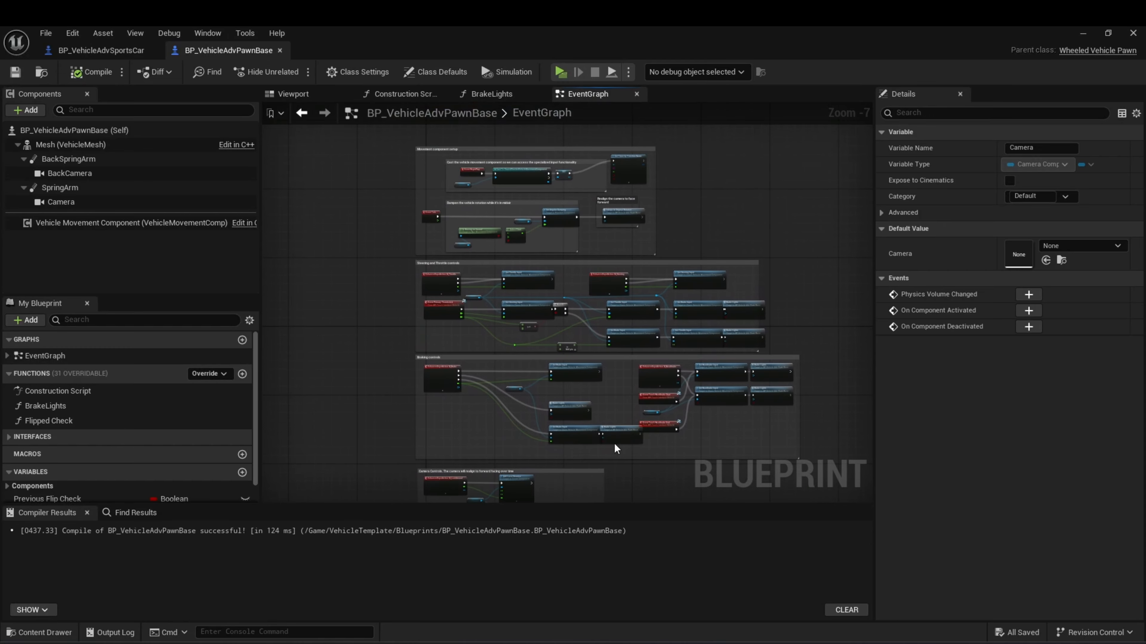
right_drag(605, 241, 584, 325)
scroll(507, 302, up, 1)
scroll(507, 301, up, 5)
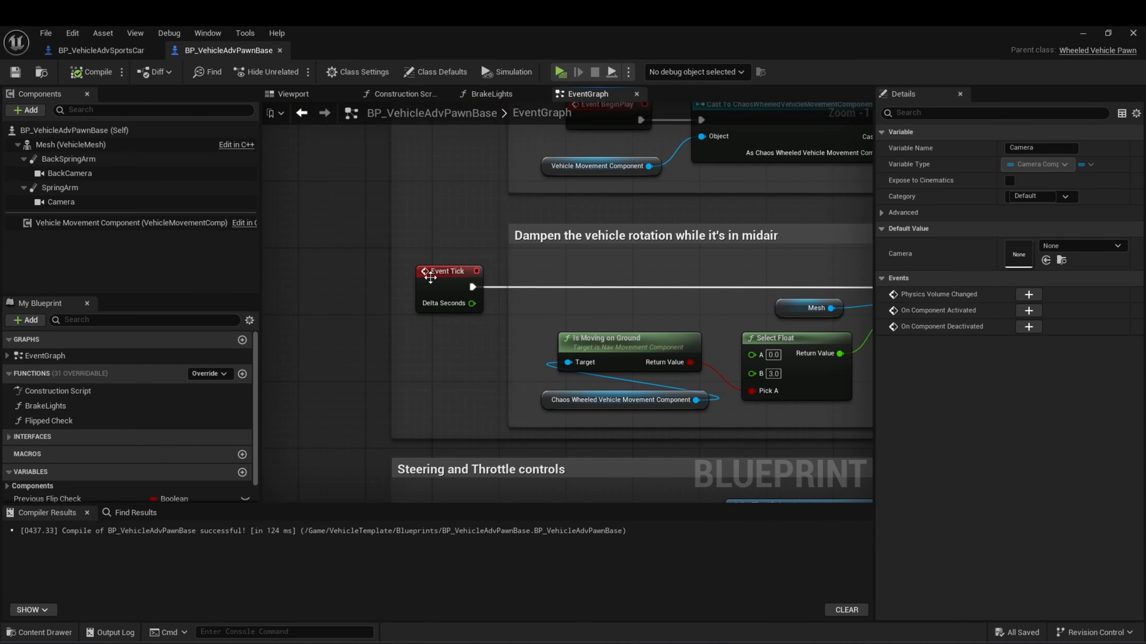
right_drag(758, 299, 448, 340)
click(553, 254)
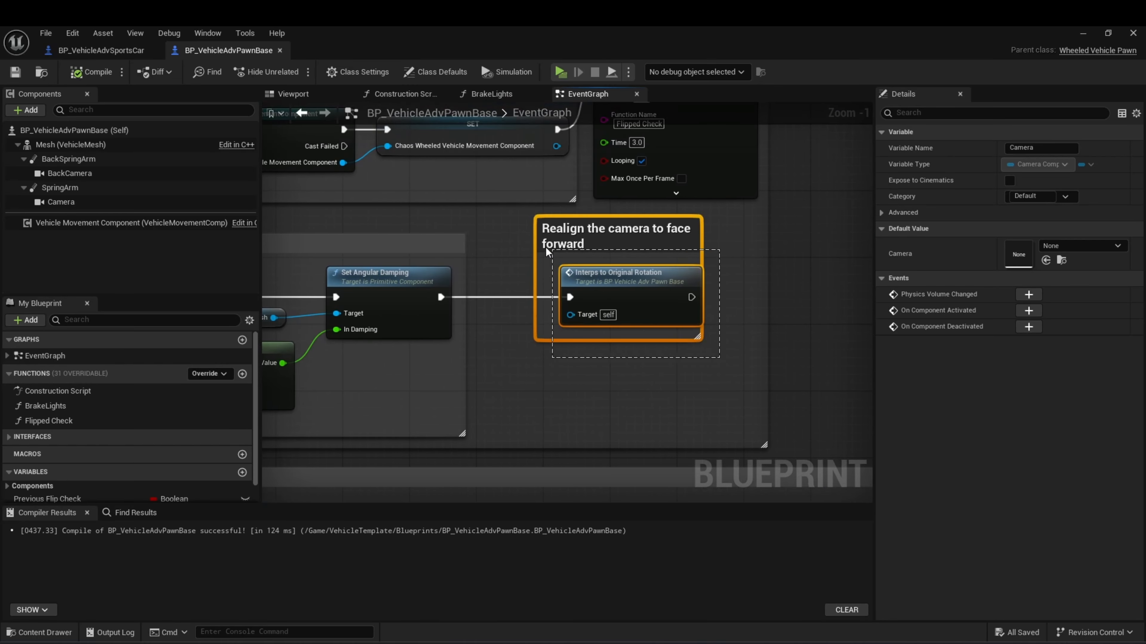
alt+click(572, 298)
click(590, 364)
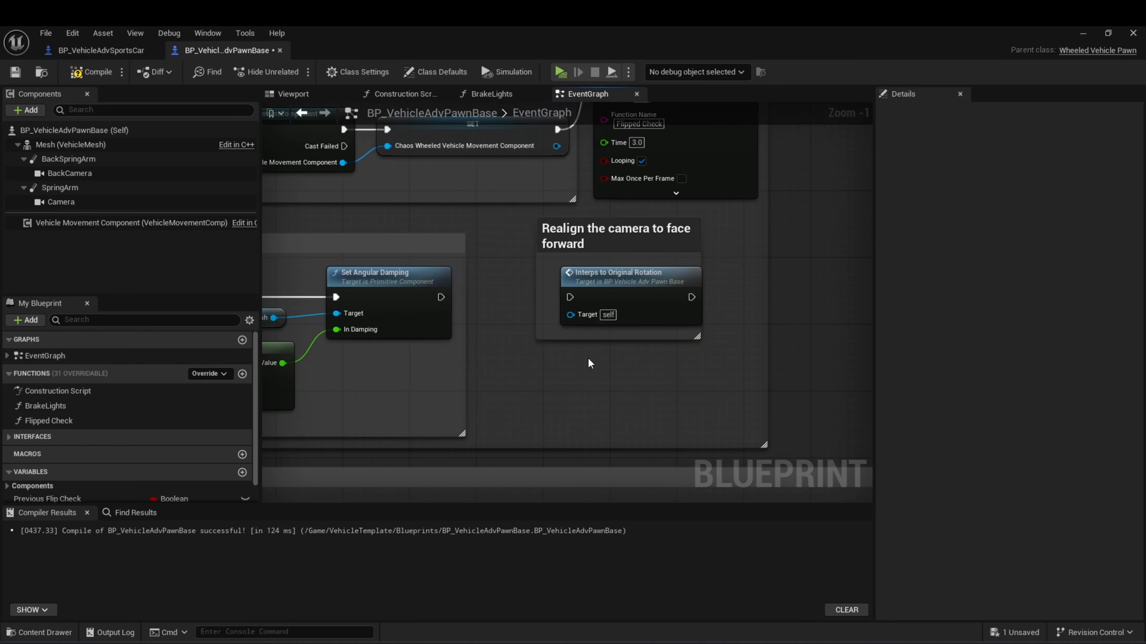
- Open the IA_LookAround input action from its event node in the camera controls section
scroll(369, 204, down, 5)
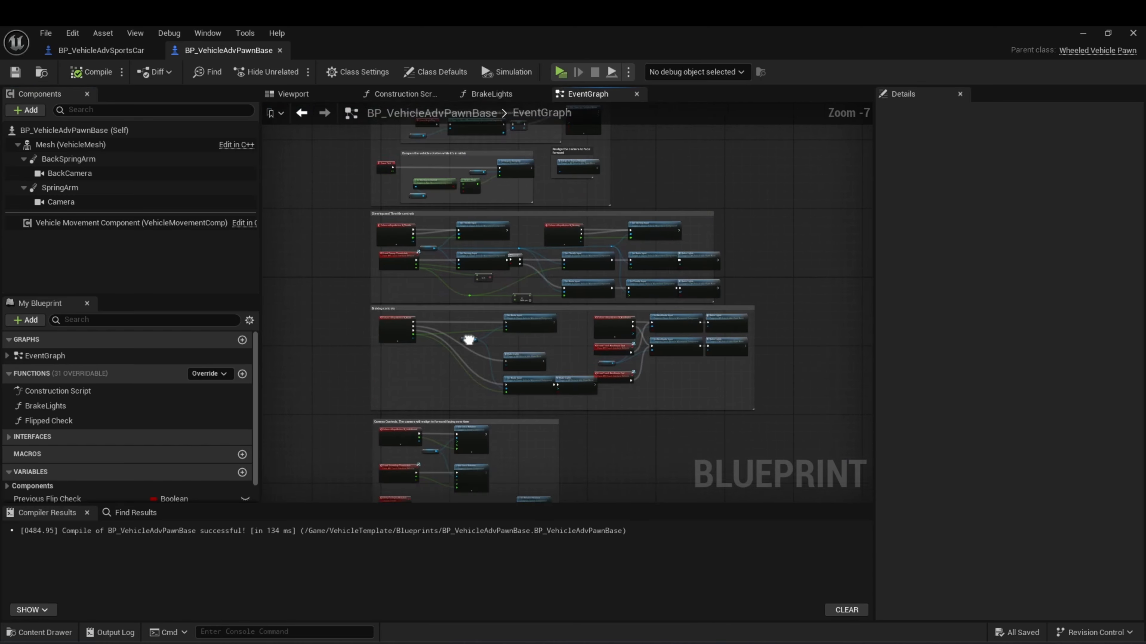
scroll(537, 263, up, 5)
click(394, 244)
double_click(393, 244)
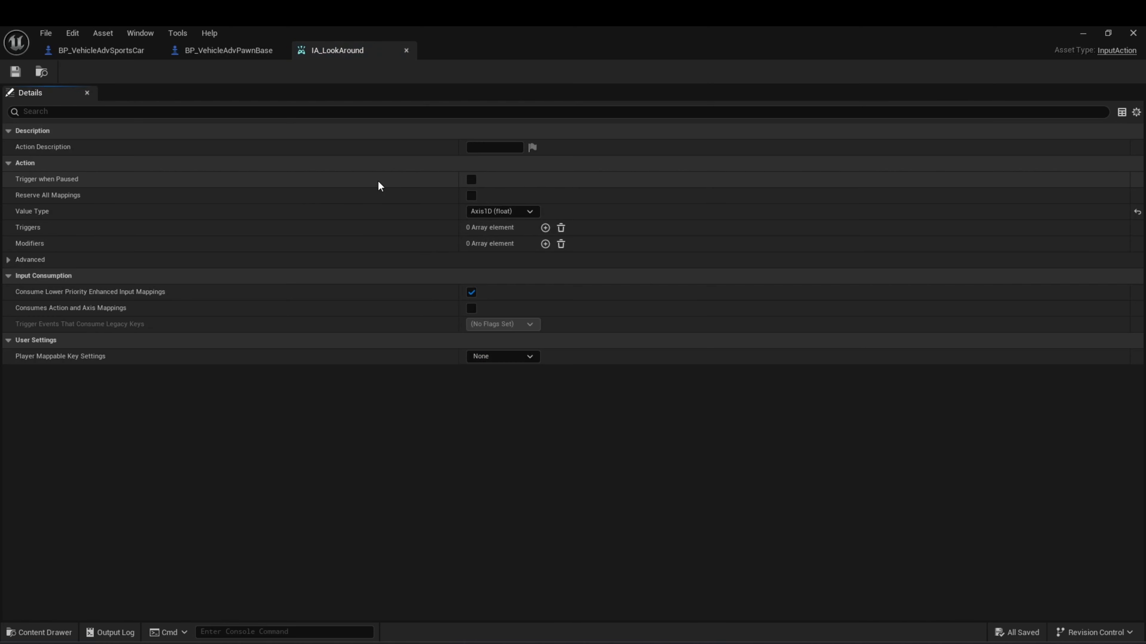
- Set the IA_LookAround value type to Axis2D (Vector2D) and open the IMC_Vehicle_MouseLook mapping context
click(502, 212)
click(497, 246)
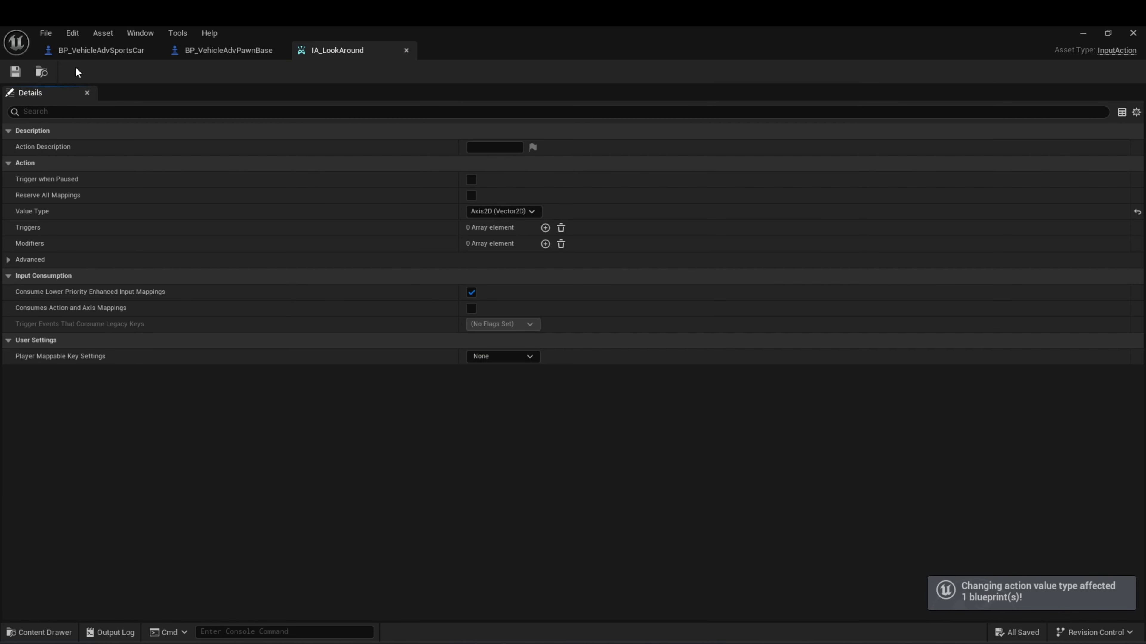
click(42, 71)
click(668, 427)
double_click(534, 496)
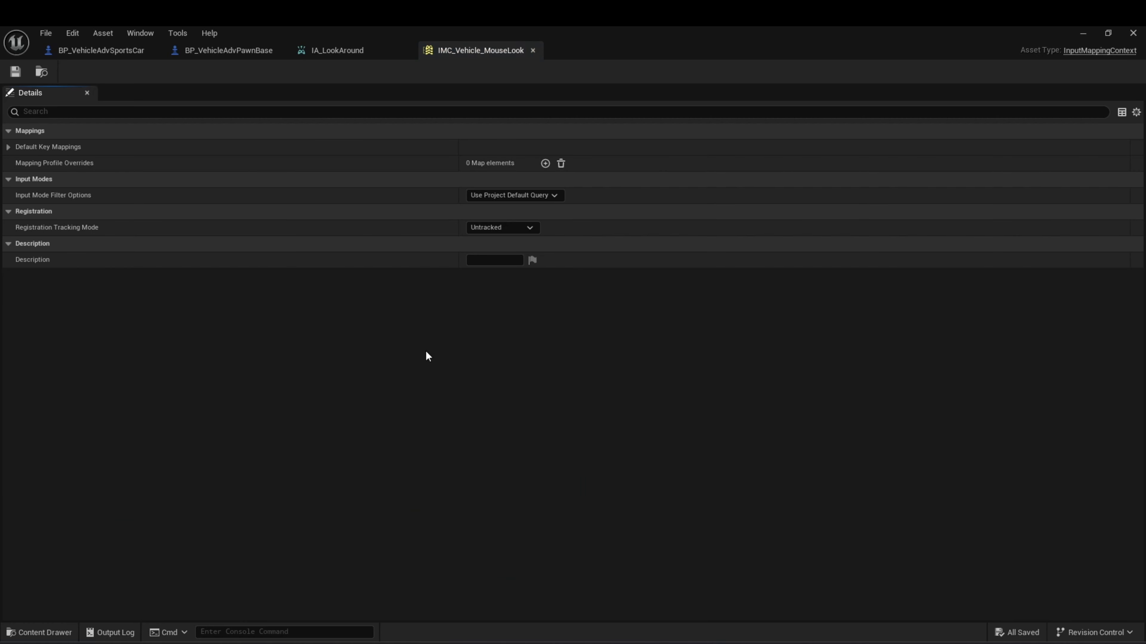
- Expand the default key mappings and change the IA_LookAround key to Mouse XY 2D-Axis
click(8, 147)
click(18, 162)
click(28, 179)
click(38, 195)
click(104, 195)
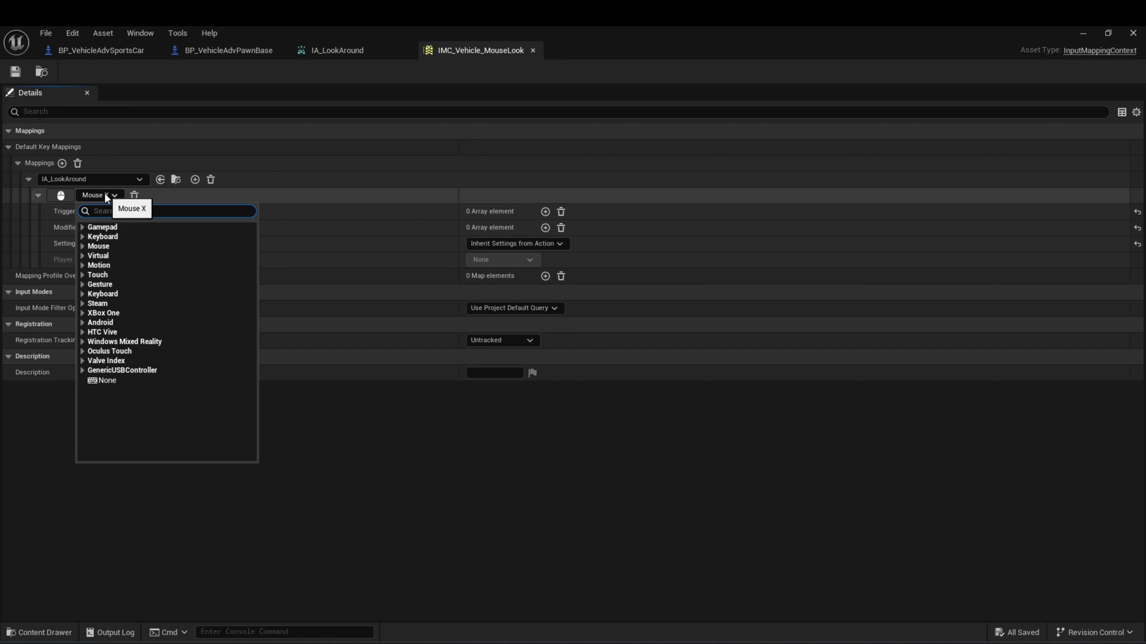
text(mouse)
click(136, 259)
- Add a Negate modifier to the Mouse XY 2D-Axis mapping, with only the Y axis enabled
click(544, 227)
click(496, 248)
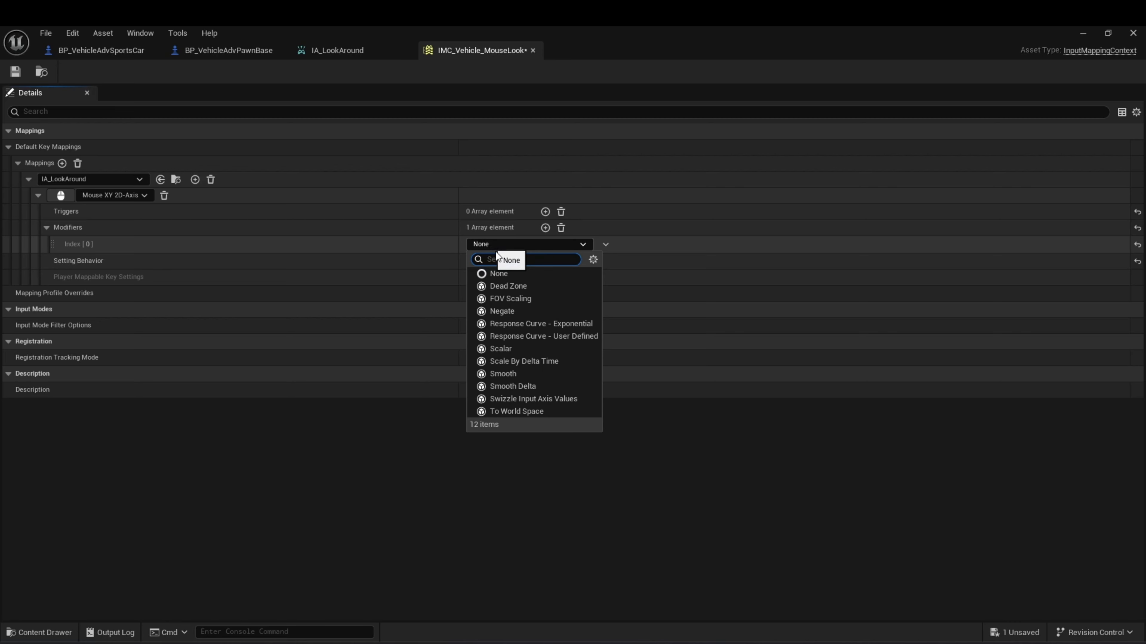
click(502, 311)
click(471, 261)
click(471, 293)
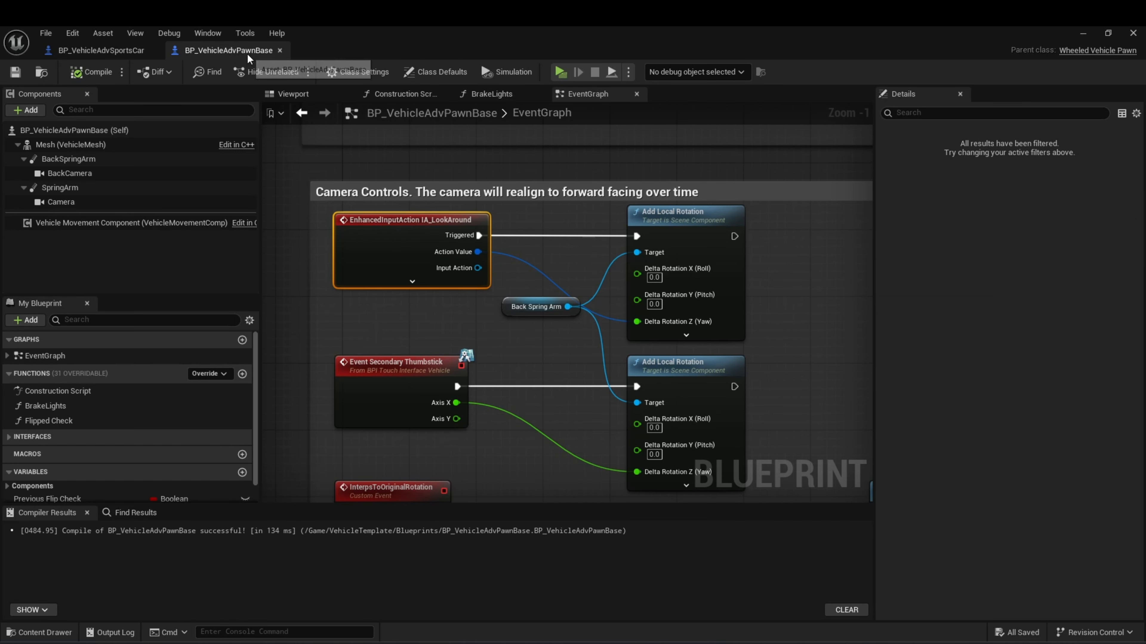
- In BP_VehicleAdvPawnBase's camera controls, add Add Controller Yaw Input and Add Controller Pitch Input nodes and connect their execution pins
right_click(671, 274)
text(yaw add)
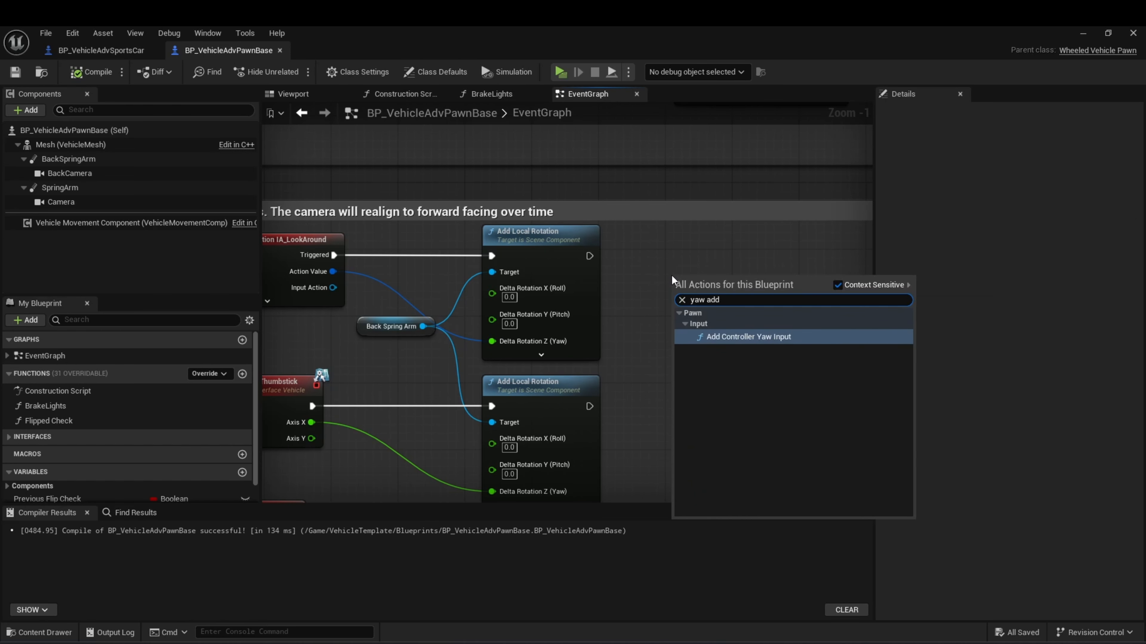
key(Return)
right_drag(798, 271, 694, 279)
right_click(695, 277)
text(add pit)
key(Return)
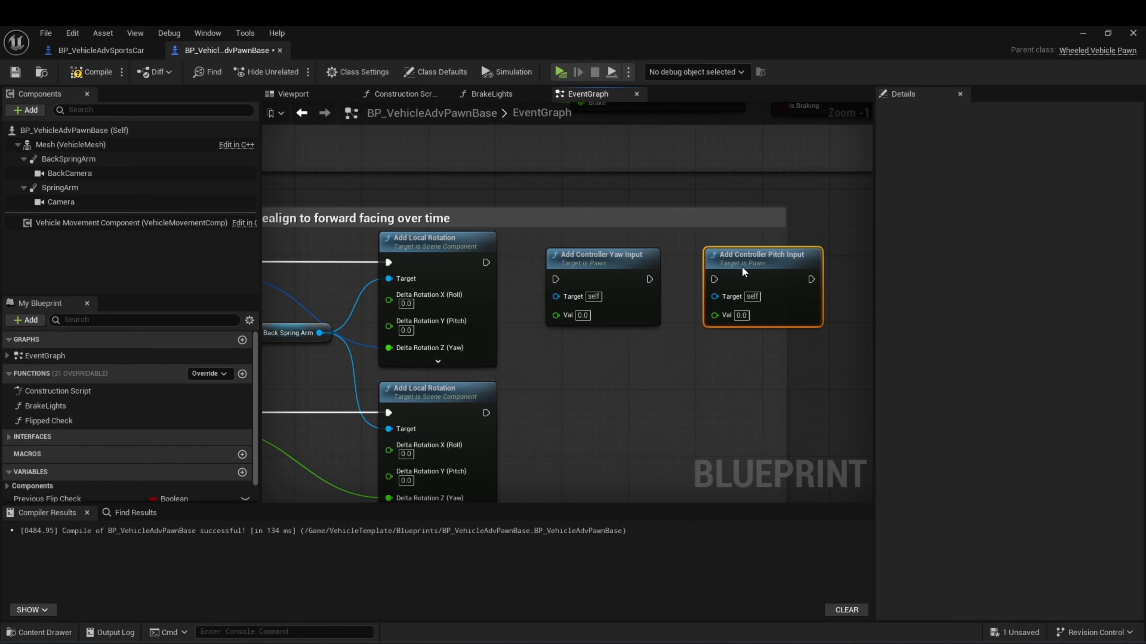
drag(649, 279, 714, 279)
- Delete the Add Local Rotation node driven by IA_LookAround and move the Back Spring Arm node below Event Secondary Thumbstick
right_drag(539, 350, 669, 343)
click(586, 263)
key(Delete)
right_drag(418, 380, 512, 315)
drag(503, 265, 401, 415)
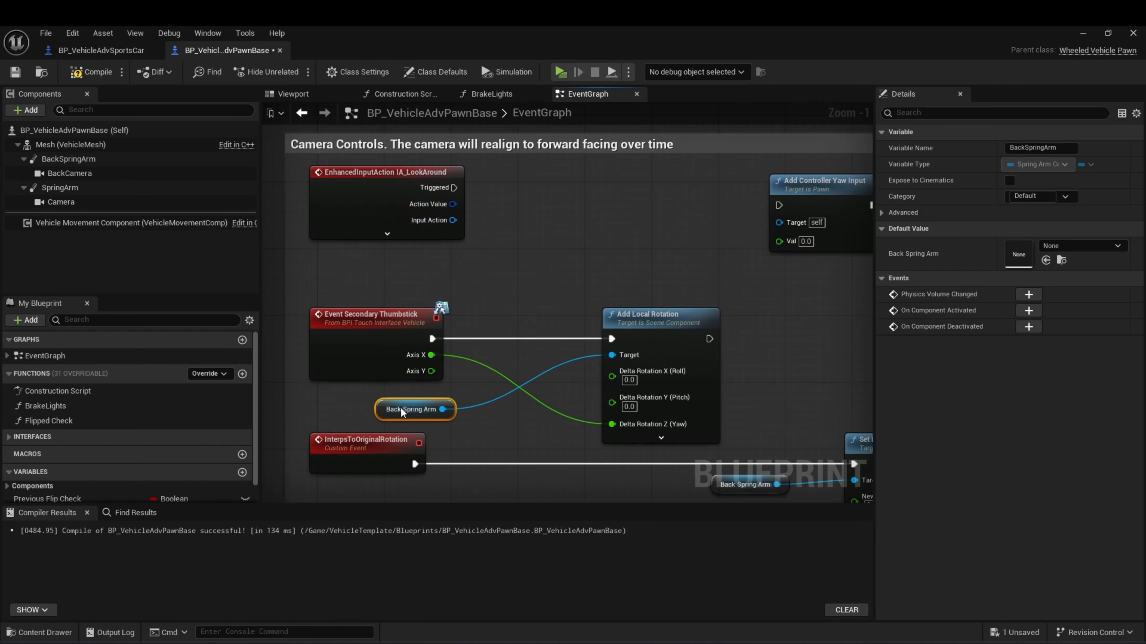
- Split the IA_LookAround Action Value into X and Y and move the yaw and pitch input nodes closer to the event
right_drag(456, 267, 391, 323)
right_click(389, 263)
click(440, 318)
right_drag(669, 311, 600, 312)
drag(601, 325, 816, 260)
drag(677, 247, 508, 247)
right_drag(400, 266, 548, 266)
drag(440, 233, 440, 249)
- Wire Triggered to the yaw node and Action Value X and Y to the yaw and pitch Val pins, and save the compiled blueprint
drag(471, 266, 628, 265)
right_drag(568, 293, 529, 278)
drag(431, 266, 445, 271)
drag(680, 325, 748, 287)
right_drag(770, 336, 678, 332)
scroll(677, 332, down, 1)
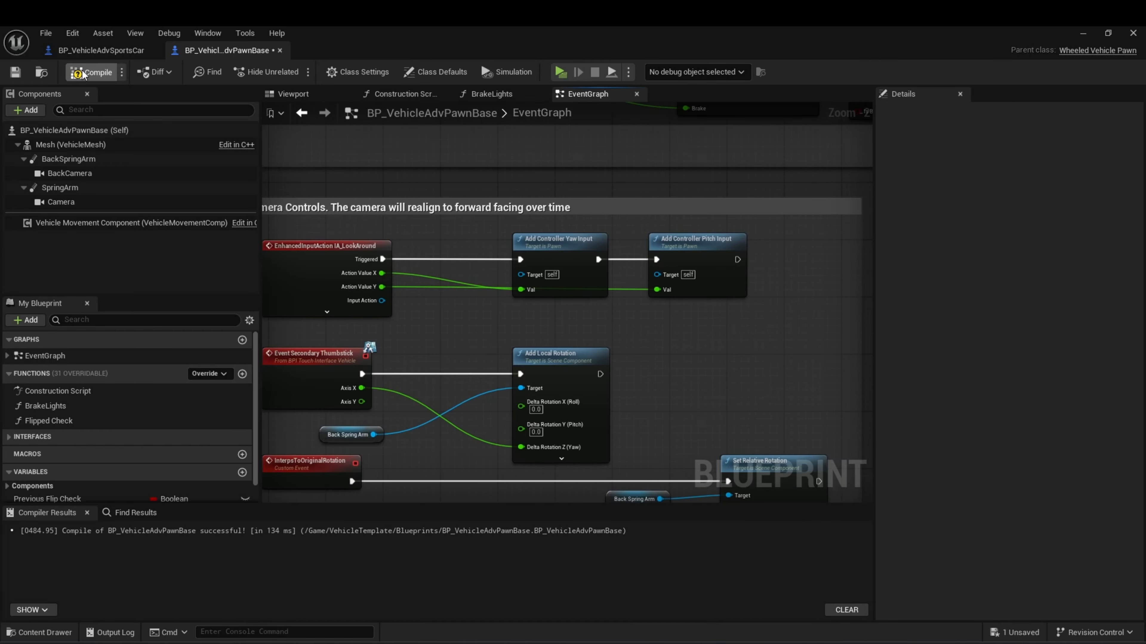
click(92, 72)
key(ctrl+s)
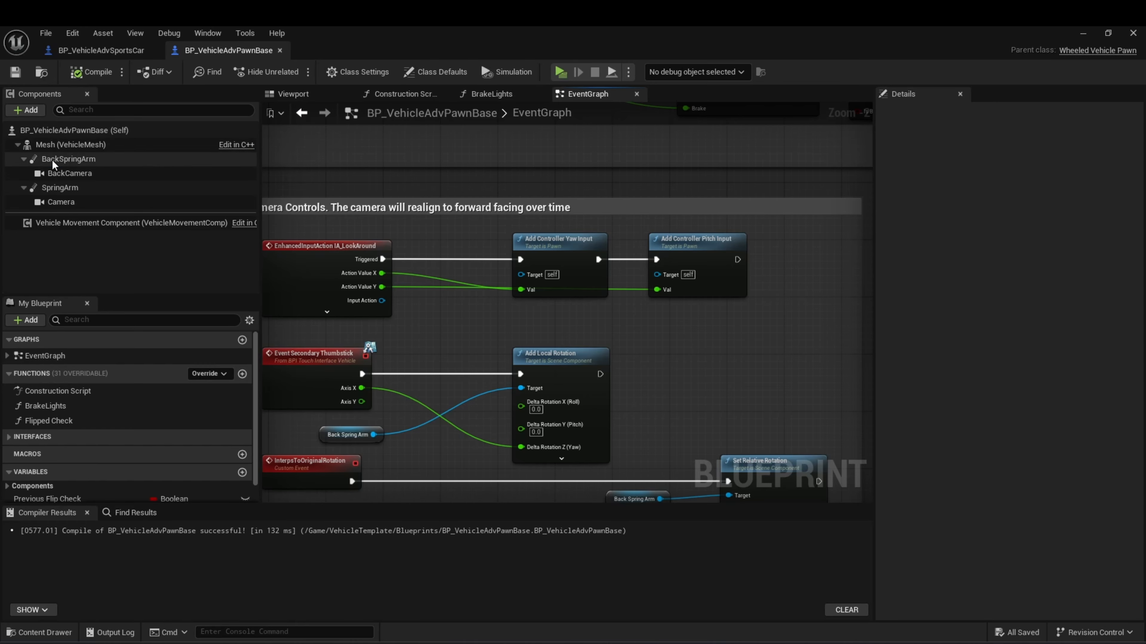
- Enable Use Pawn Control Rotation and Inherit Pitch on BackSpringArm, reset its Camera Rotation Lag Speed to 10.0, and save the compiled blueprint
click(68, 159)
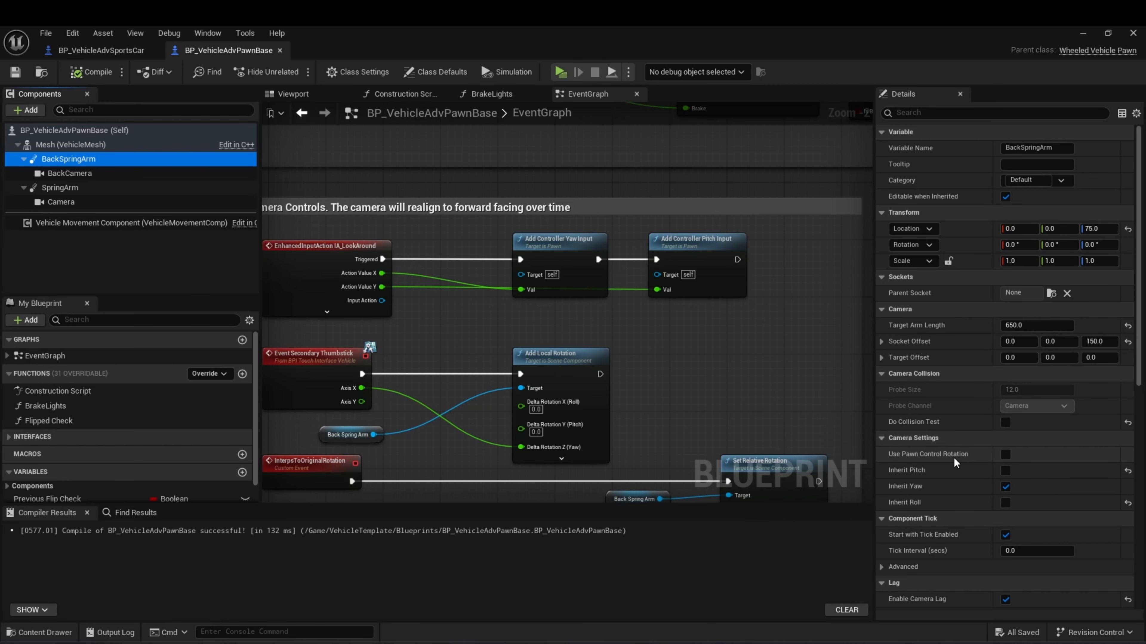
click(1005, 455)
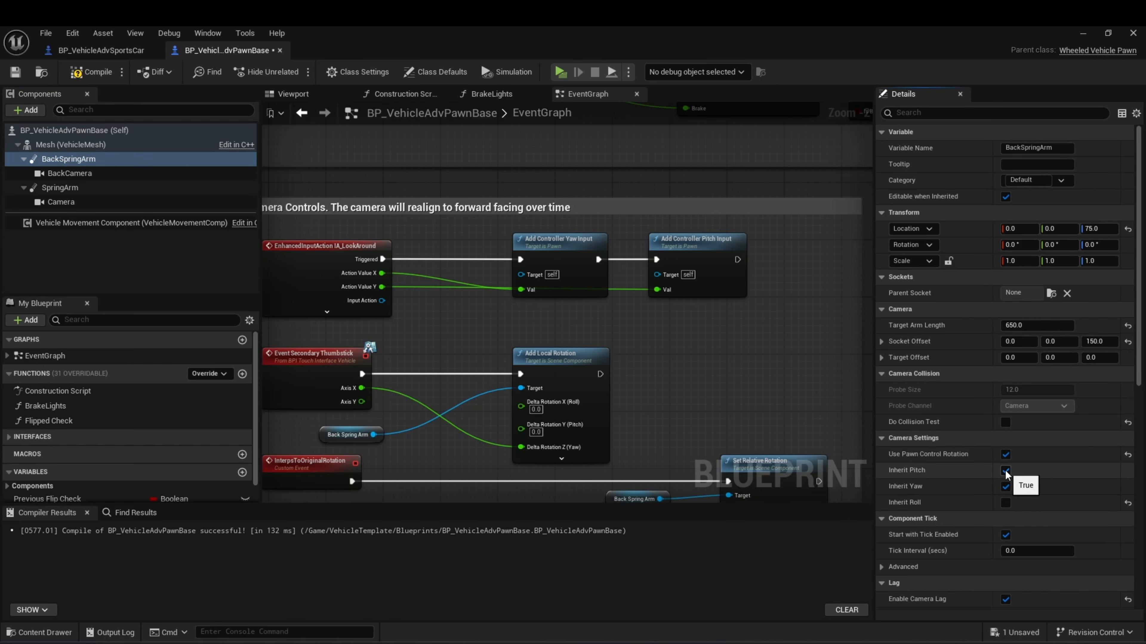
scroll(970, 447, down, 3)
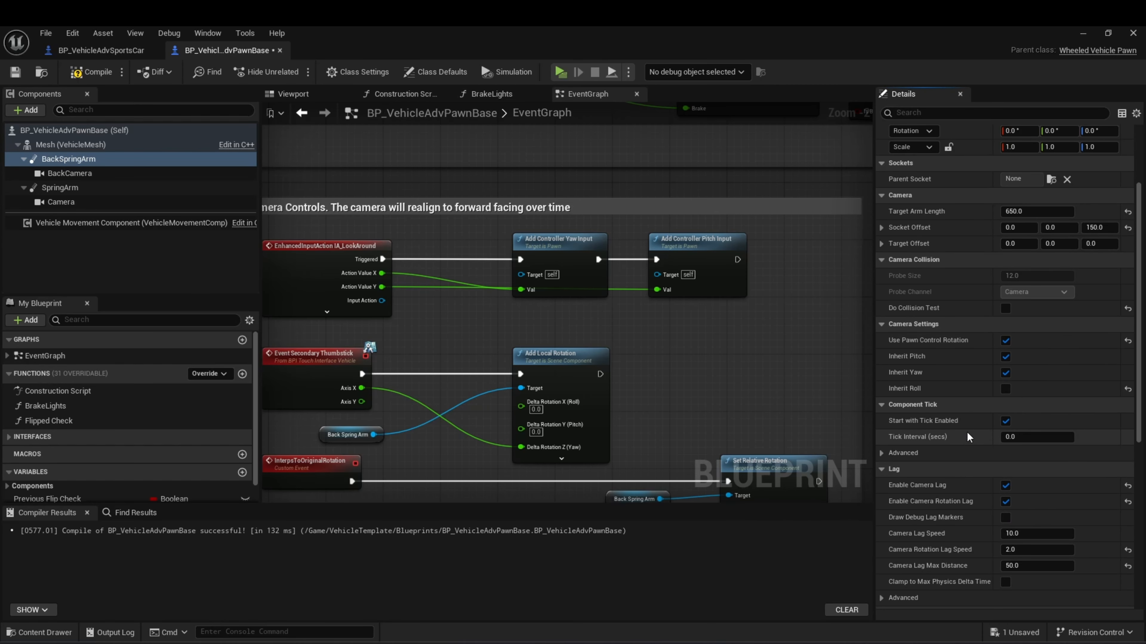
scroll(968, 436, down, 1)
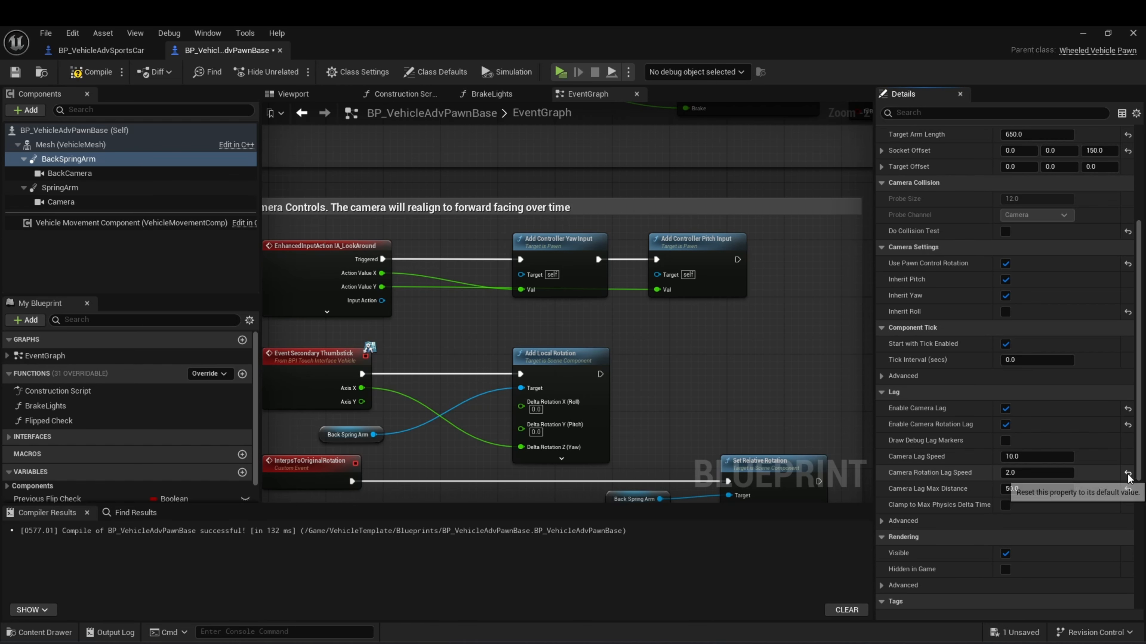
click(86, 79)
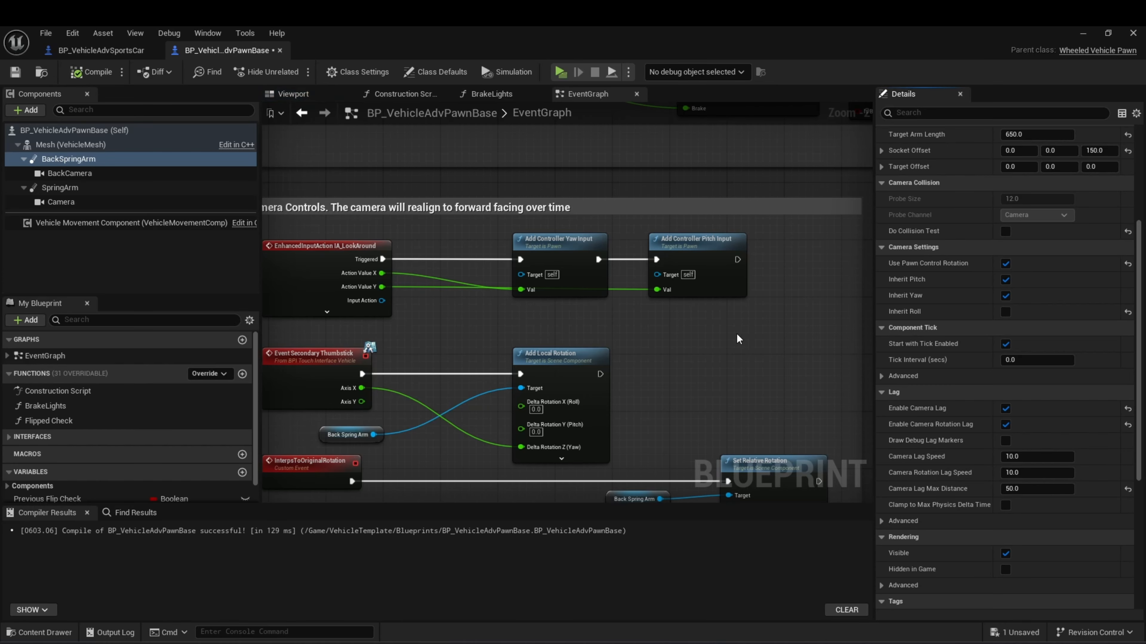
key(ctrl+s)
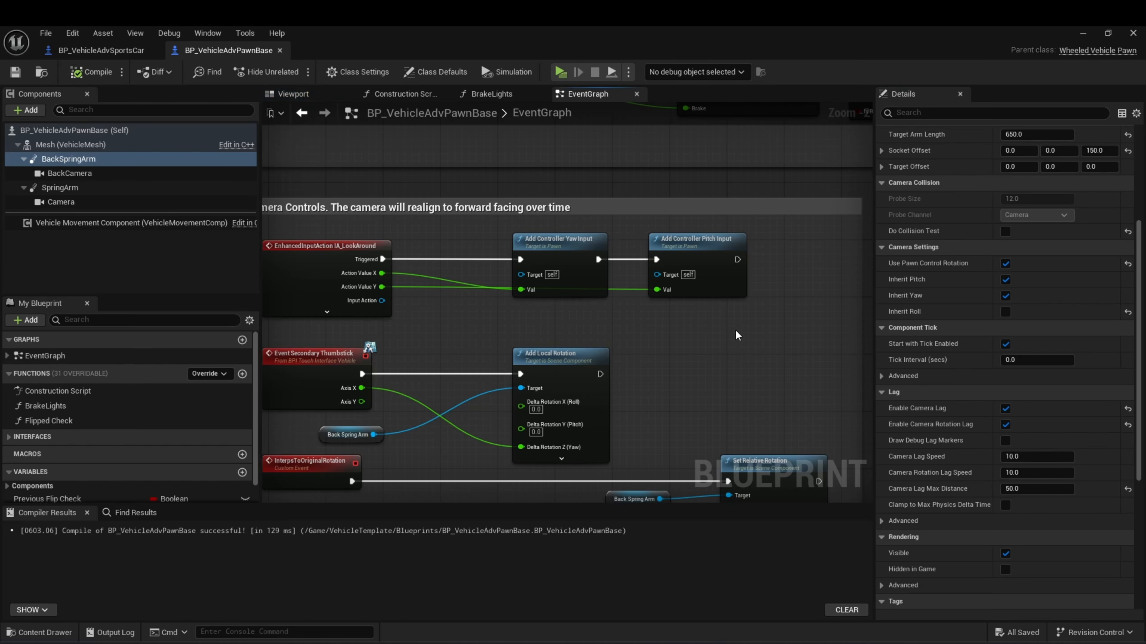
right_drag(737, 334, 735, 334)
- In BP_VehicleAdvSportsCar, set BackSpringArm's Target Arm Length to 600 and lower its Socket Offset Z
click(105, 50)
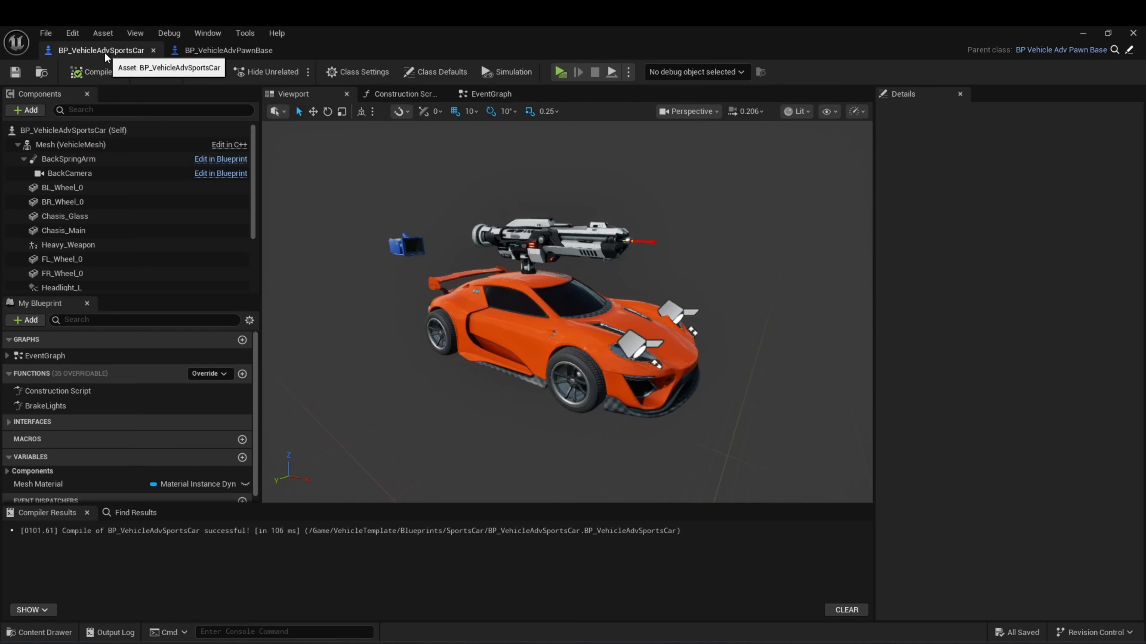
click(67, 159)
drag(552, 339, 820, 319)
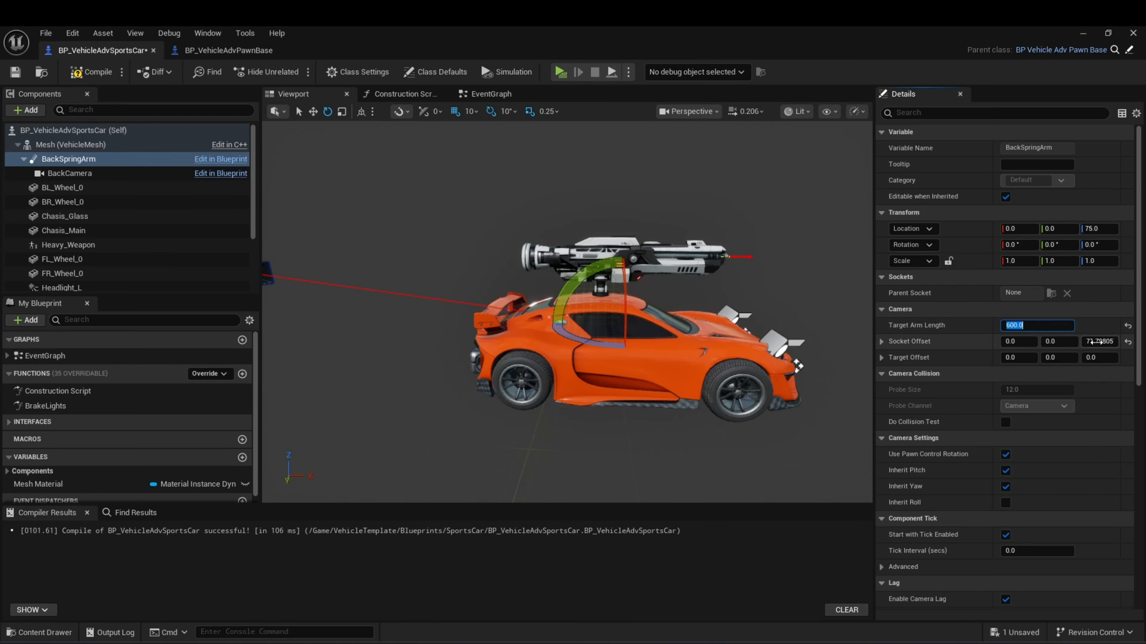
right_drag(677, 288, 645, 279)
- Set the BPC_Shooter_System component's Aim Camera Arm Length to 200 and compile the sports car blueprint
scroll(77, 192, down, 3)
click(72, 269)
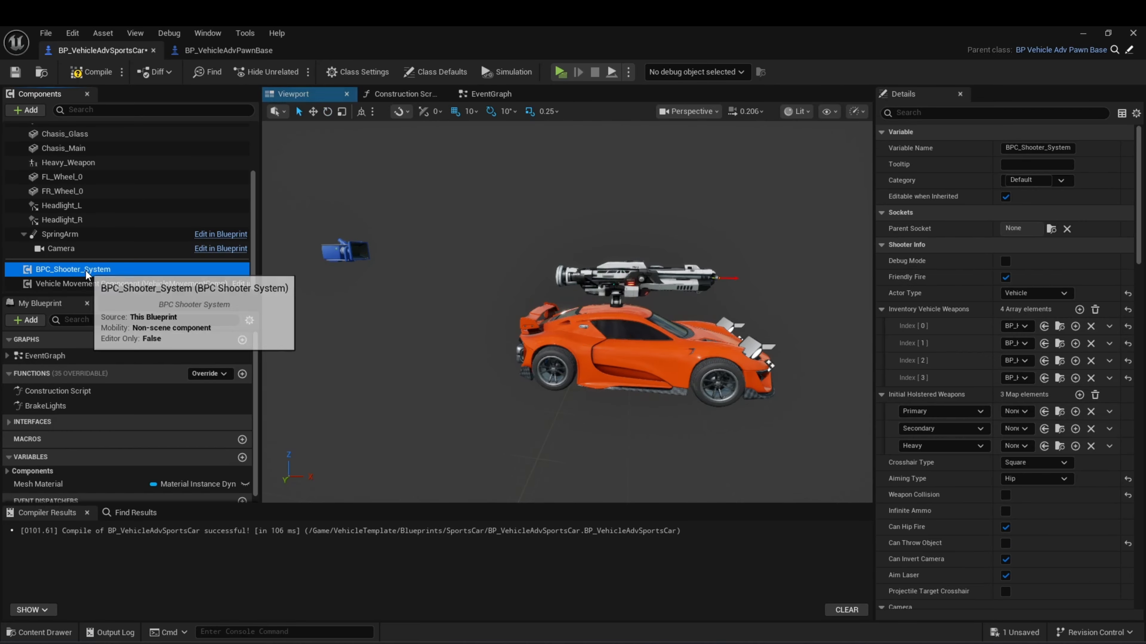
scroll(881, 305, down, 3)
click(881, 302)
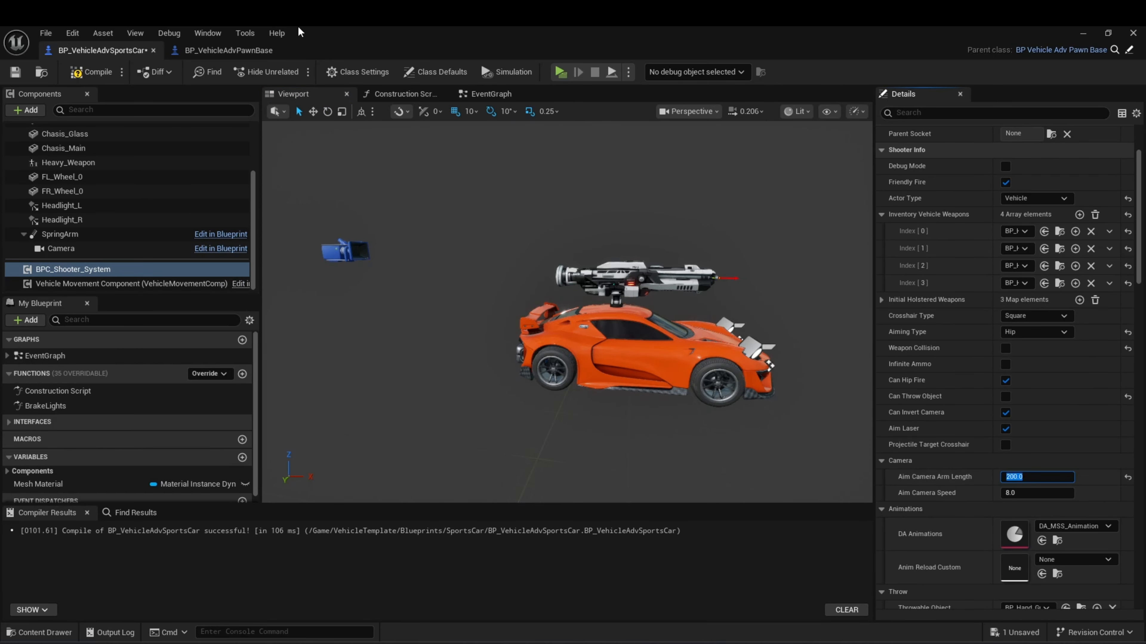
- Add an Event Tick with a connected call to its parent function below the headlight events in the event graph
click(491, 94)
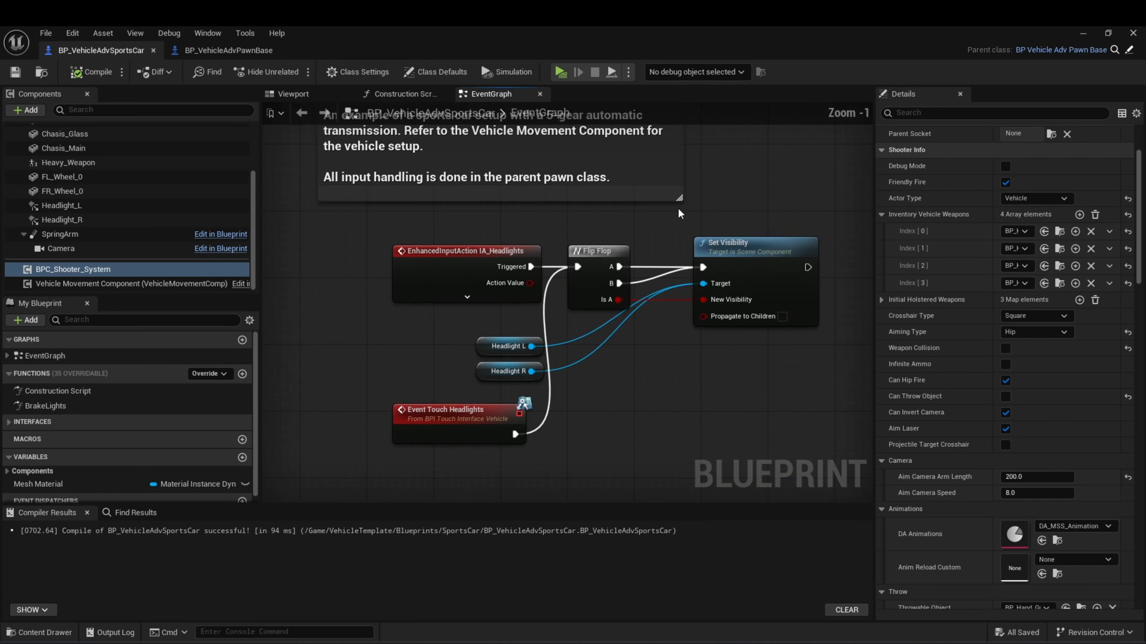
scroll(586, 225, down, 2)
right_drag(433, 465, 406, 373)
right_click(424, 377)
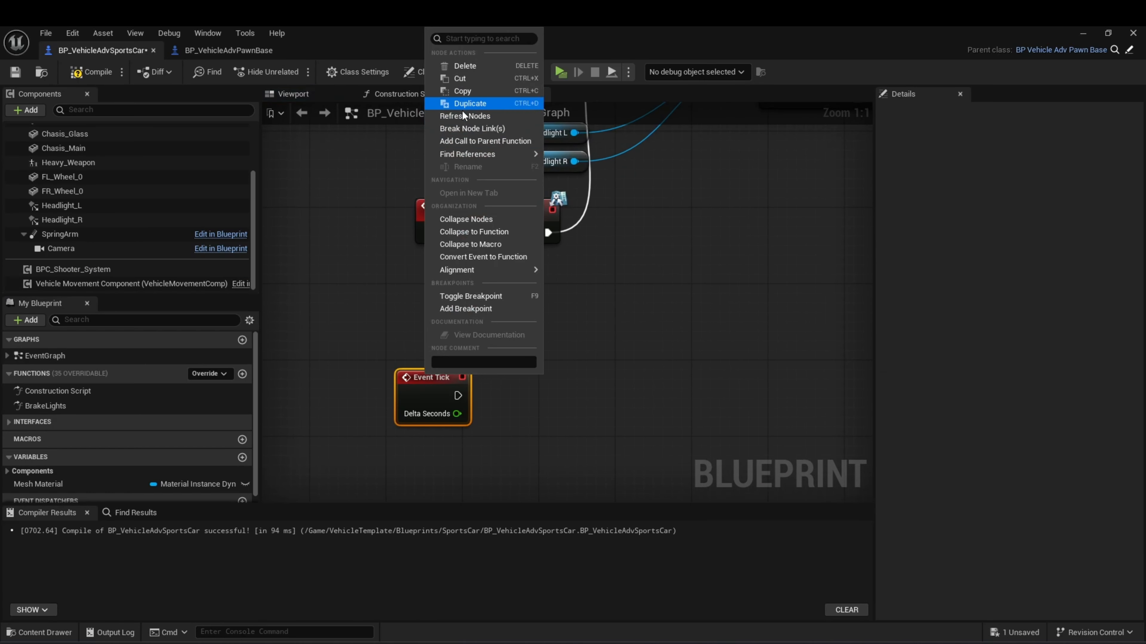
click(446, 311)
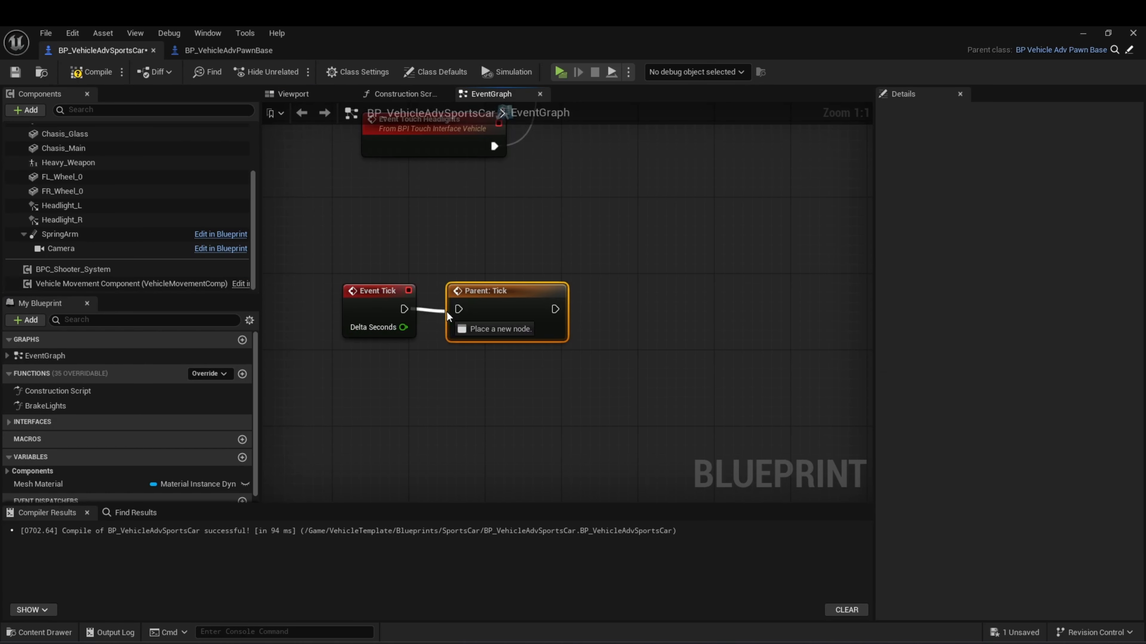
- Read Heavy Weapons Equipped from a BPC Shooter System reference and add an array Get node for index 0
drag(73, 269, 592, 388)
right_drag(682, 378, 560, 387)
drag(545, 405, 629, 405)
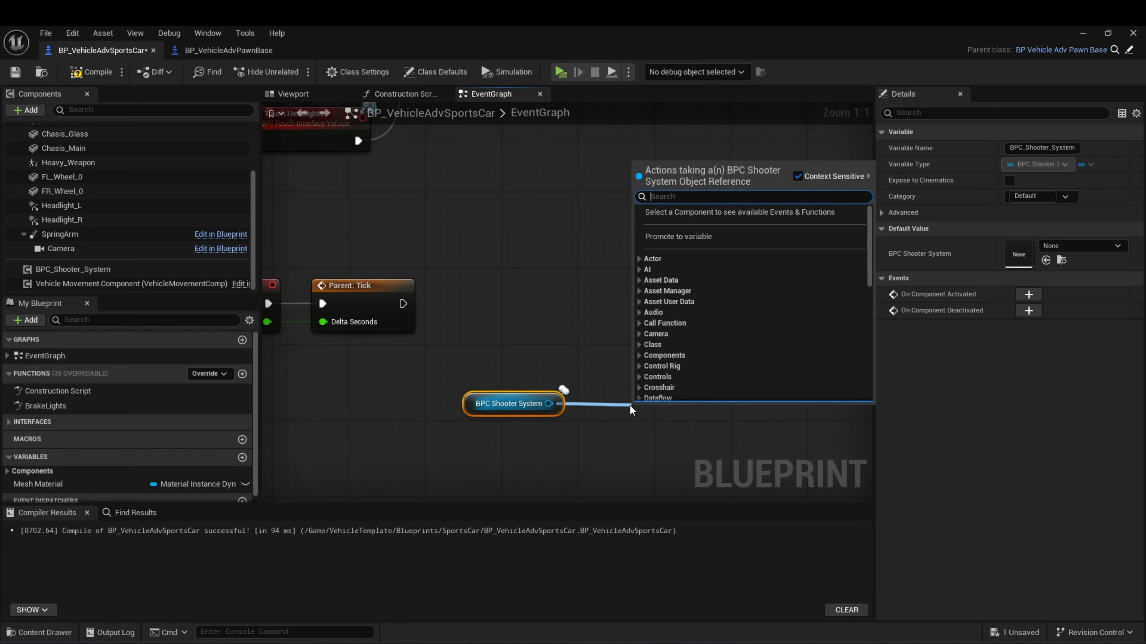
text(get heavy)
key(Return)
right_drag(759, 434, 629, 413)
drag(609, 383, 674, 386)
text(get)
key(Return)
right_drag(762, 401, 631, 388)
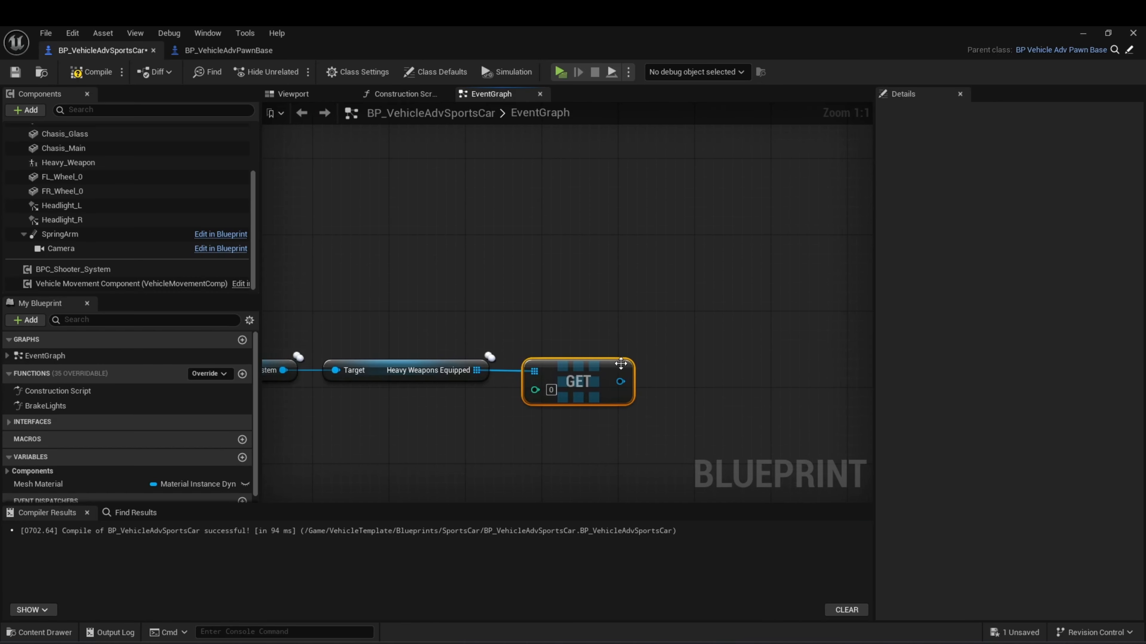
- Get BP Muzzle from the retrieved heavy weapon and add a Get World Location node for it
drag(619, 382, 706, 380)
text(get muzzl)
click(766, 464)
right_drag(706, 382, 578, 378)
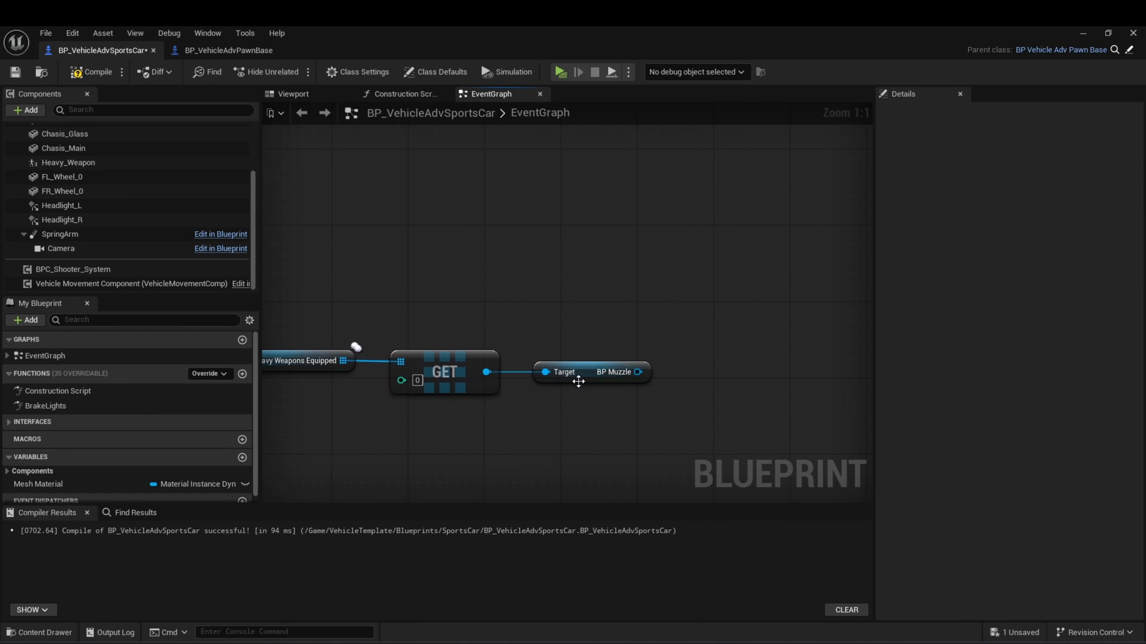
drag(637, 372, 704, 373)
text(get worl)
click(764, 452)
ctrl+click(580, 369)
- Add a Find Look at Rotation node with the muzzle's world location as Start
right_drag(762, 406, 456, 379)
drag(494, 346, 591, 347)
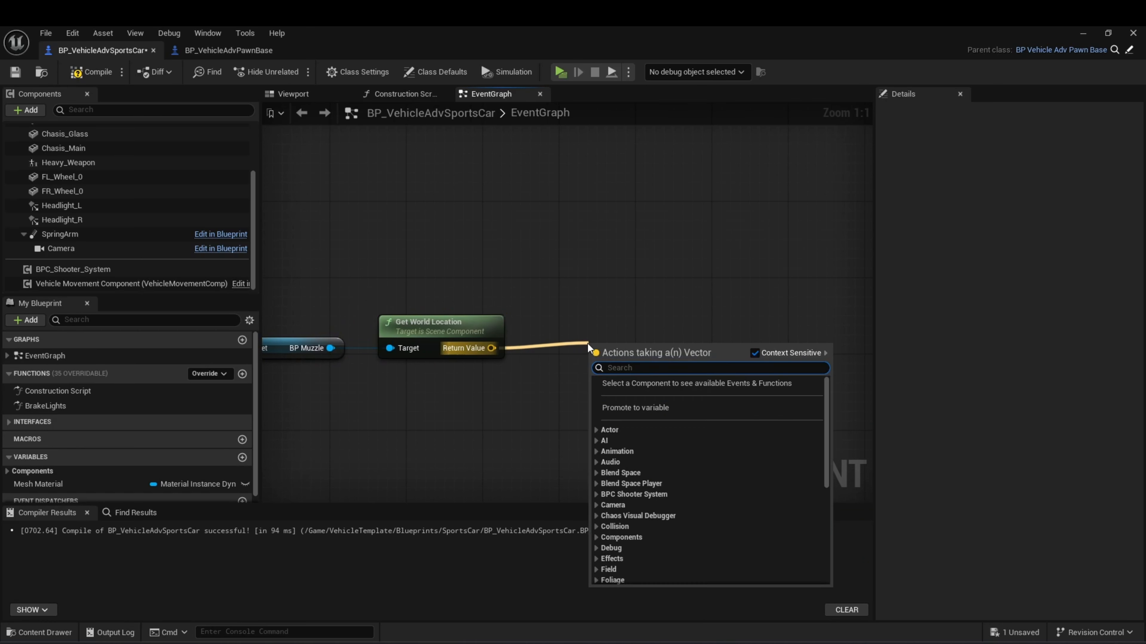
text(find look)
key(Return)
ctrl+click(440, 324)
right_drag(440, 384, 533, 359)
- Add a second BPC Shooter System reference and connect its Target Location to Find Look at Rotation's Target
drag(73, 270, 367, 380)
drag(453, 386, 501, 385)
text(get target)
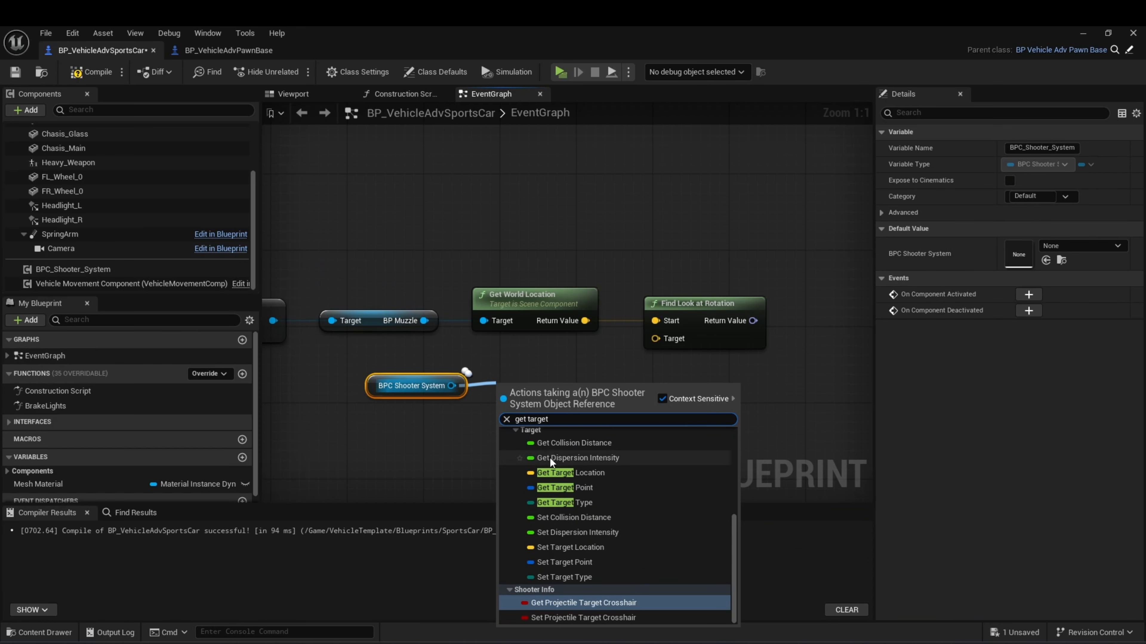
click(566, 472)
drag(614, 387, 655, 339)
ctrl+click(411, 387)
drag(536, 380, 507, 361)
- Feed the look-at rotation into a Delta (Rotator) node, set B's Z to 90, and split the return value
right_drag(733, 372, 530, 398)
text(delta)
key(Return)
drag(551, 347, 673, 332)
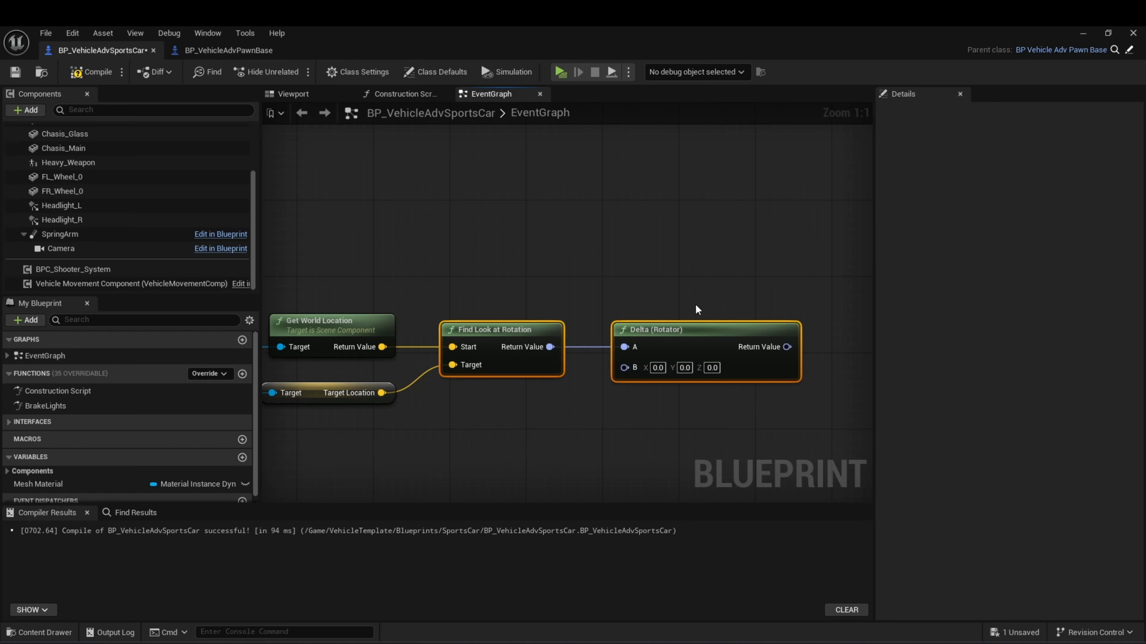
right_drag(694, 304, 557, 285)
click(571, 350)
text(90)
right_drag(675, 362, 543, 359)
right_click(516, 323)
click(553, 371)
- Add a Heavy Weapon reference with a Set World Rotation node and split its New Rotation pin
right_drag(646, 278, 614, 288)
scroll(113, 203, up, 2)
drag(68, 200, 522, 266)
drag(585, 274, 705, 252)
key(Return)
right_click(673, 293)
click(709, 340)
- Multiply the Delta node's pitch by -1 and connect the result to New Rotation X (Roll) of Set World Rotation
right_drag(573, 316, 537, 305)
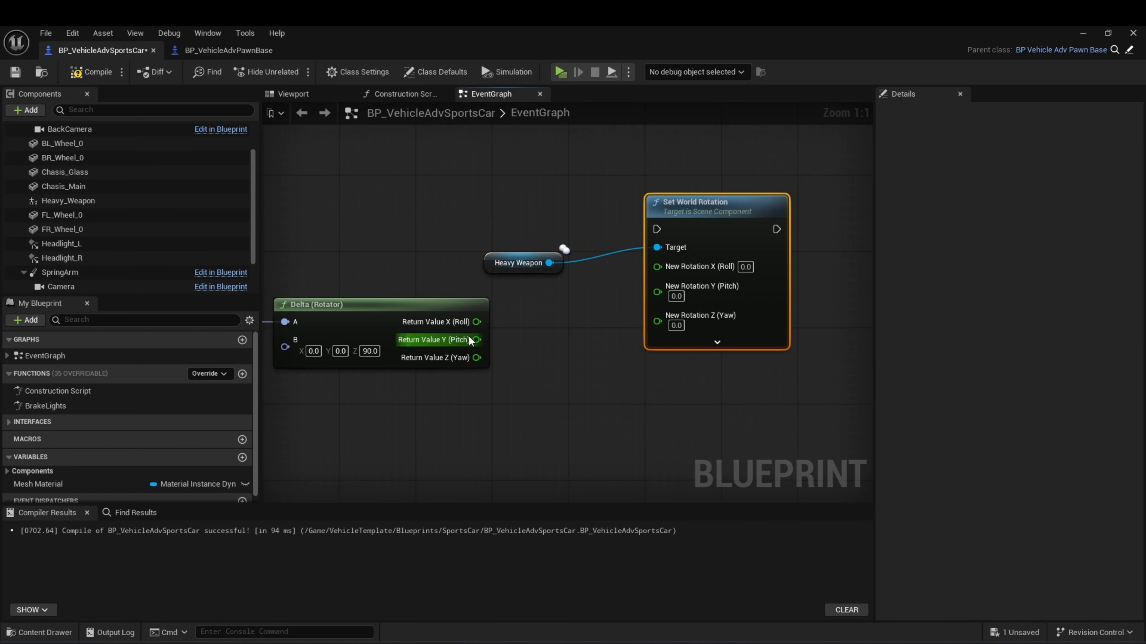
drag(476, 340, 520, 338)
text(*)
key(Return)
click(543, 368)
text(-1)
right_drag(605, 307, 496, 319)
drag(586, 219, 663, 219)
drag(406, 273, 521, 273)
drag(486, 362, 625, 279)
drag(433, 350, 461, 336)
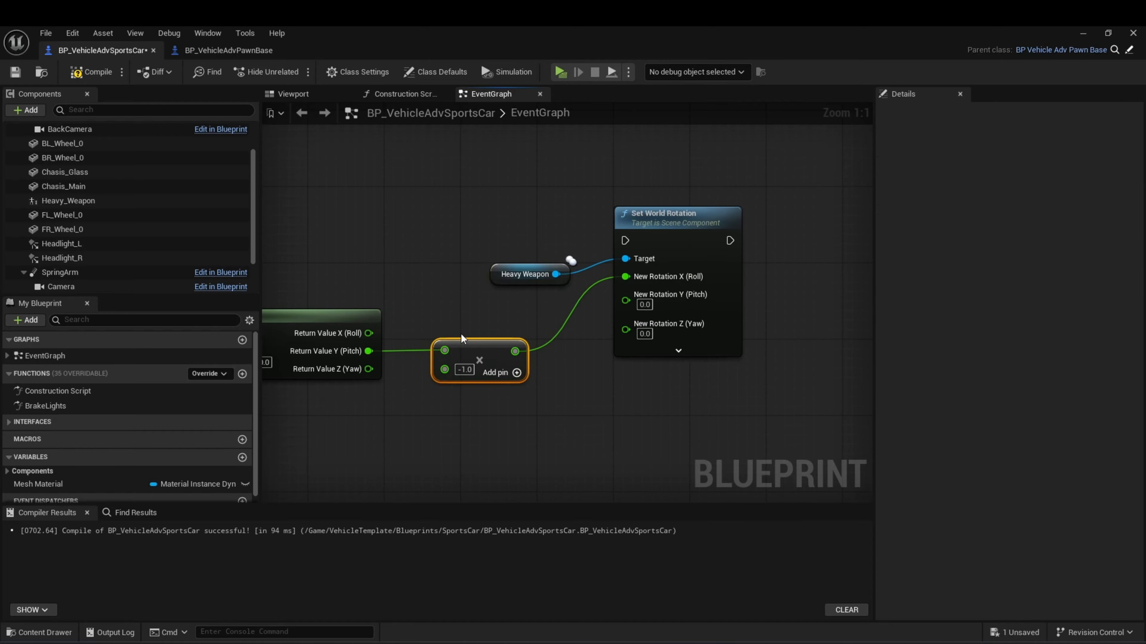
- Connect the Delta node's yaw to New Rotation Z (Yaw) and route the wire around the multiply node with reroute points
right_drag(442, 384, 486, 339)
drag(413, 325, 669, 284)
double_click(458, 329)
drag(460, 334, 479, 355)
- Connect the execution output of Parent: Tick to Set World Rotation
scroll(578, 372, down, 5)
right_drag(519, 361, 838, 364)
drag(444, 301, 735, 291)
- Collapse all the weapon rotation nodes into a function and move its call node near Parent: Tick
drag(381, 361, 785, 275)
scroll(686, 335, up, 4)
scroll(741, 326, down, 4)
drag(408, 352, 785, 280)
scroll(769, 281, up, 2)
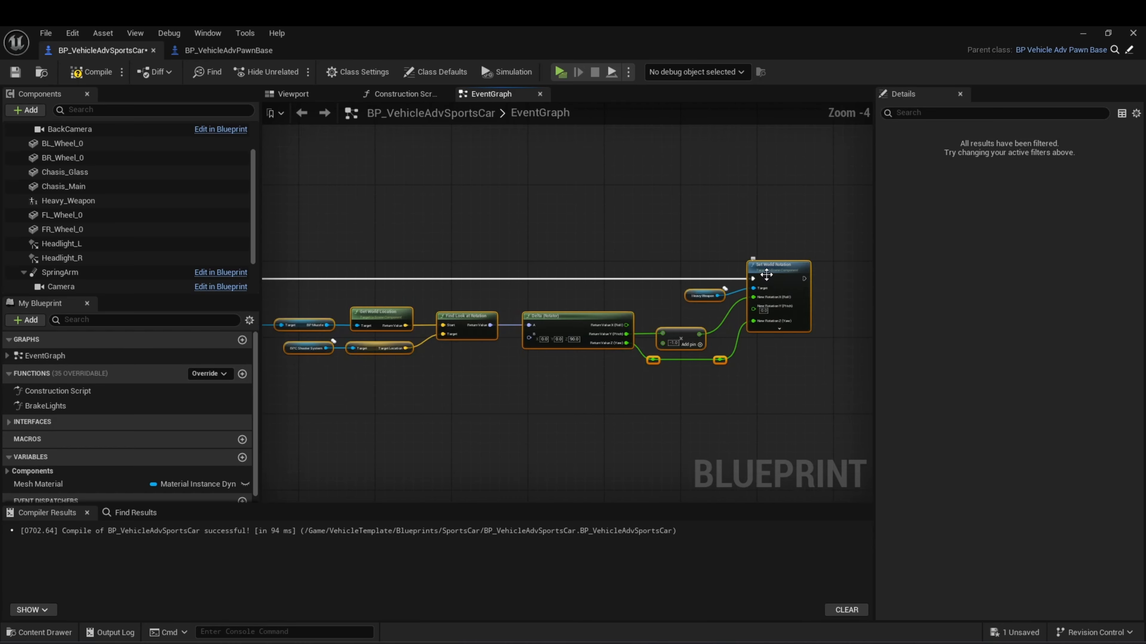
right_click(760, 270)
click(819, 477)
drag(794, 372, 483, 322)
- Rename the collapsed function FNC_Weapon_Rotation and wrap the tick nodes in a comment titled Event Tick
scroll(293, 334, up, 4)
double_click(579, 316)
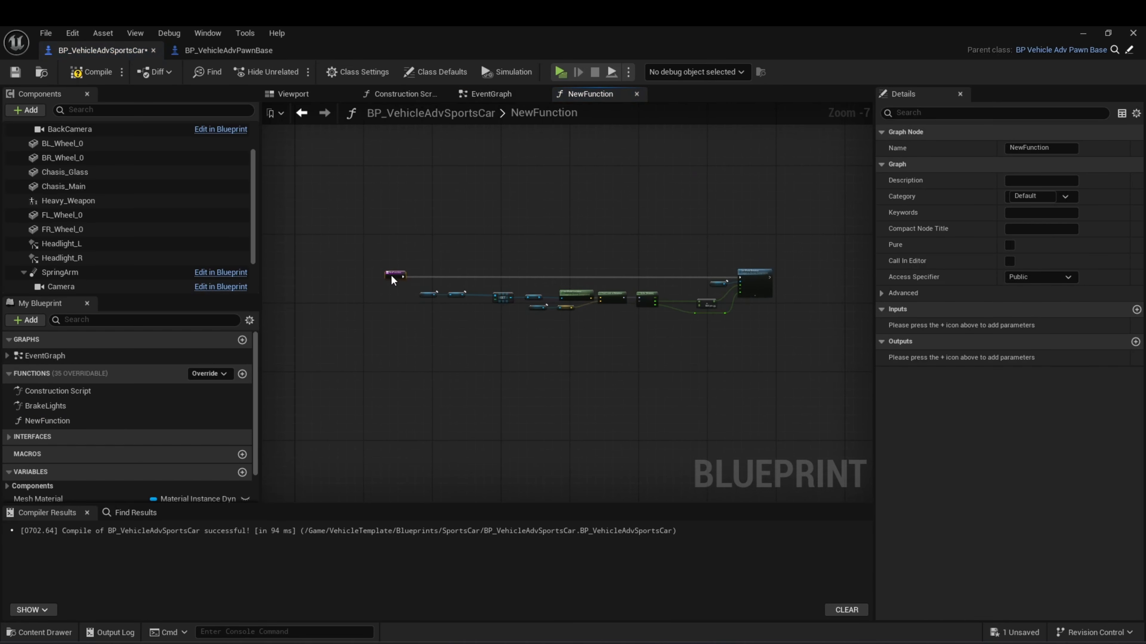
click(1020, 147)
text(FNC_Weapon_Rotation)
key(Return)
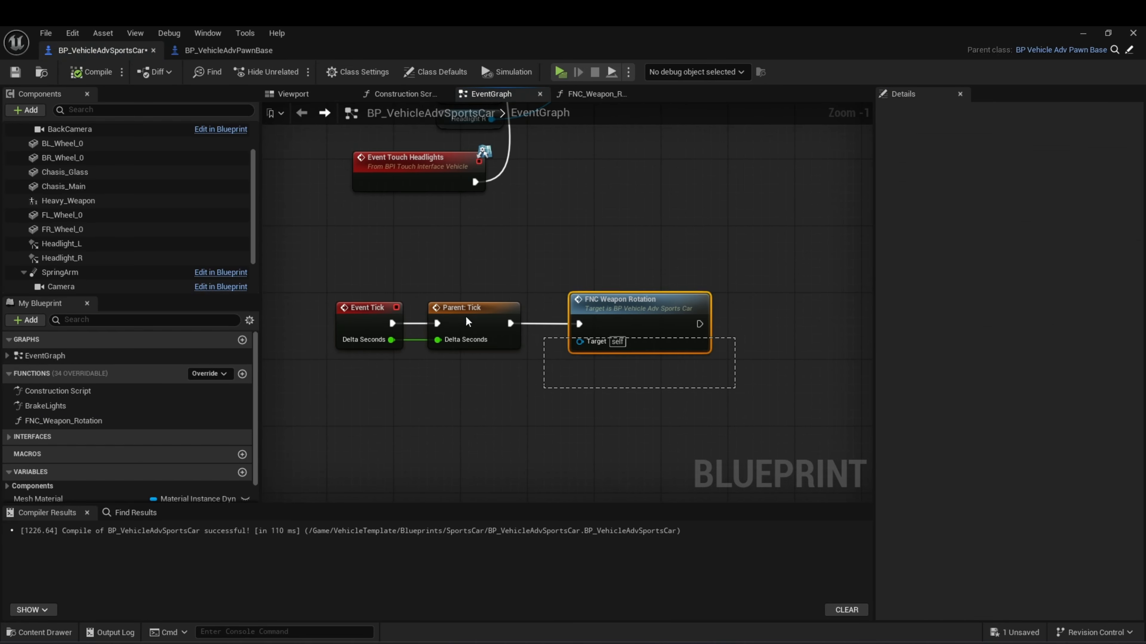
text(cEvent Tick)
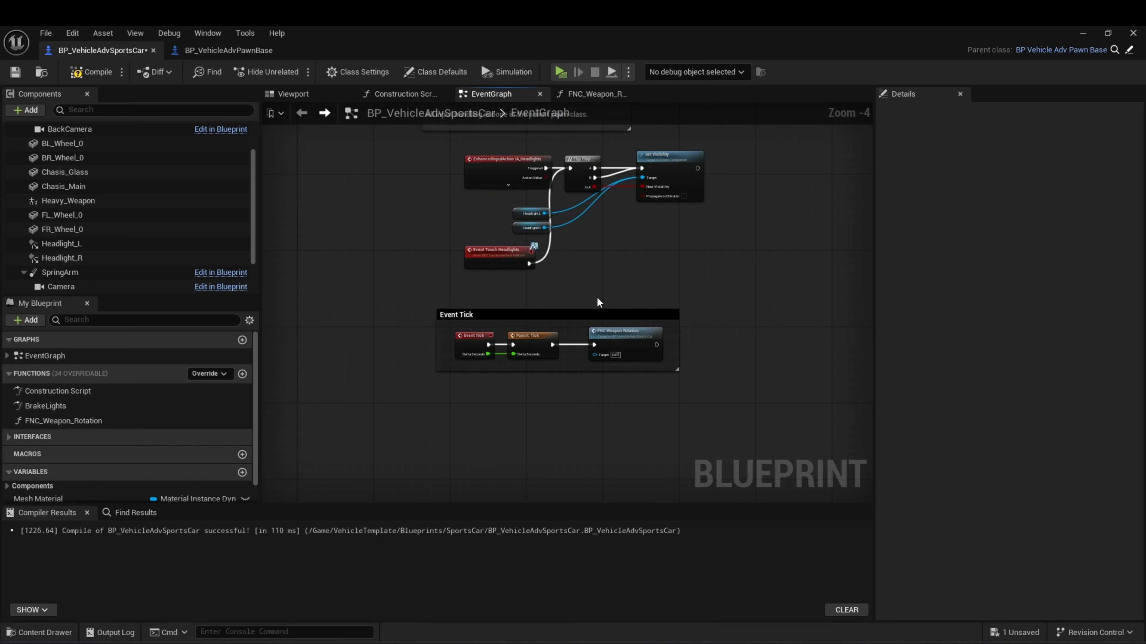
- Add an Event Possessed node below the Event Tick comment and attach its parent function call
scroll(396, 390, up, 4)
right_click(485, 375)
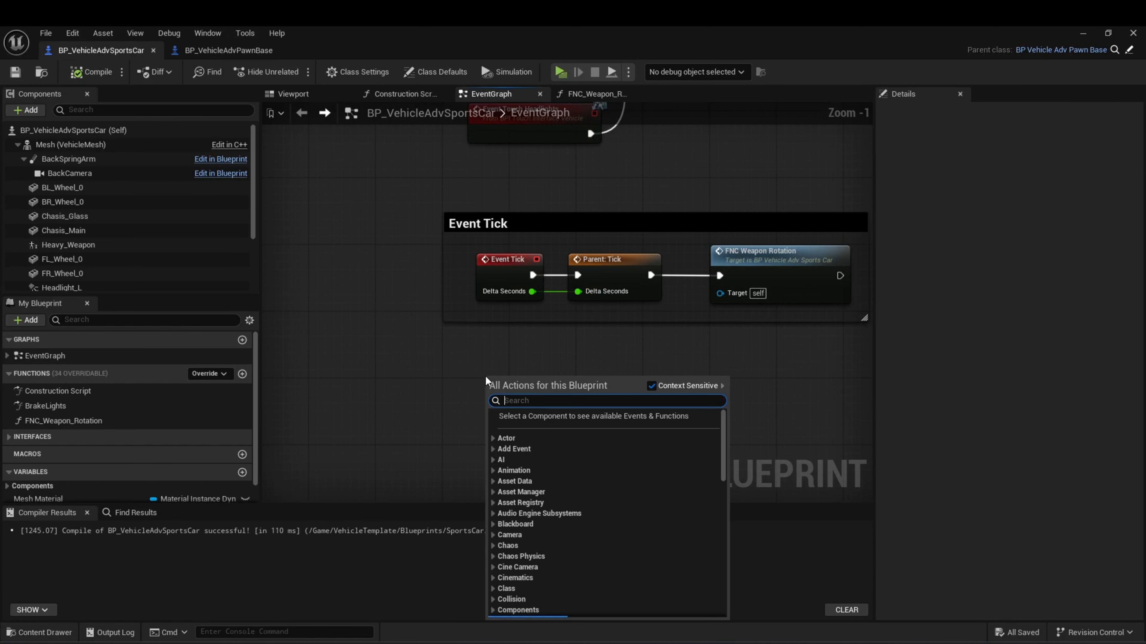
text(posse)
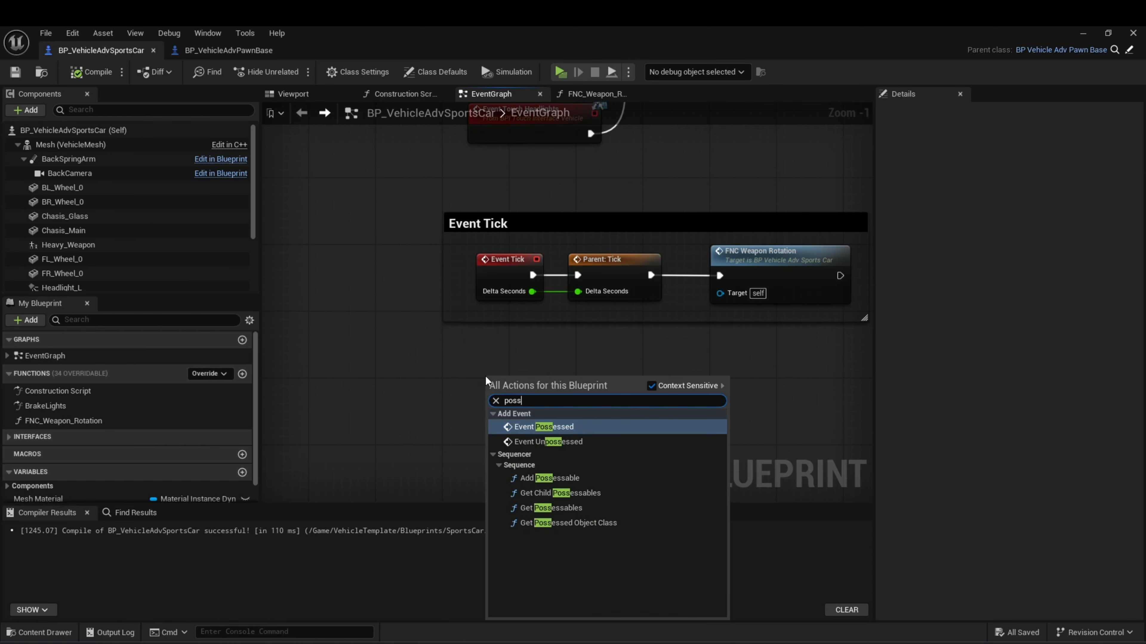
key(Return)
right_click(522, 380)
click(583, 147)
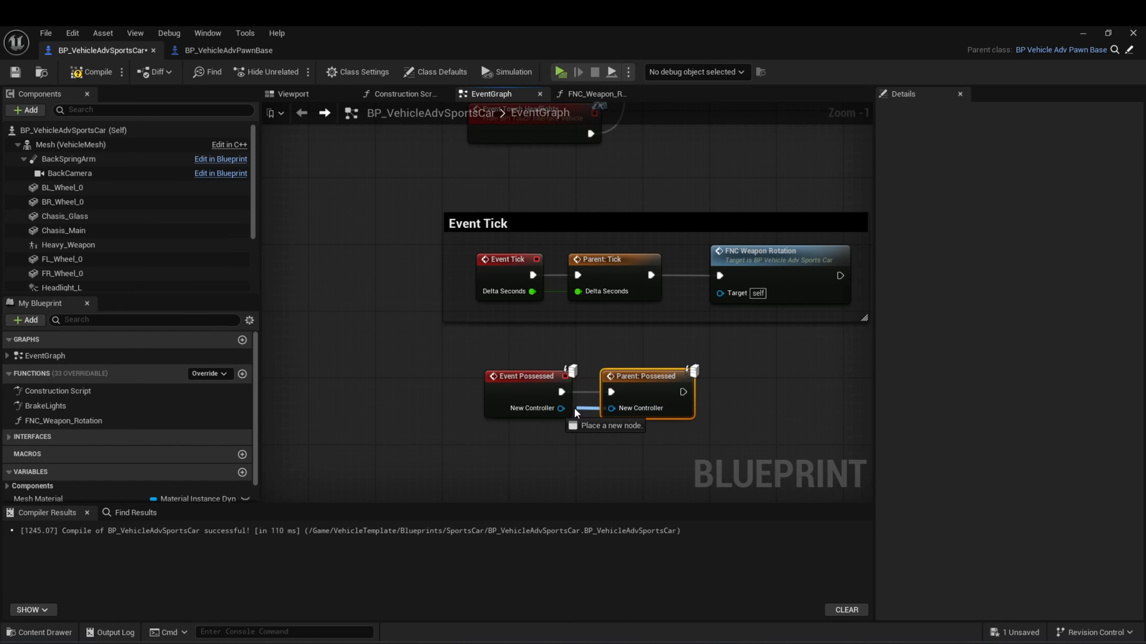
- Add an FNC Set Camera Manager View node and connect it to the execution output of Parent: Possessed
right_drag(648, 267, 492, 224)
drag(519, 373, 625, 357)
text(fnccam)
key(Return)
right_drag(642, 389, 598, 355)
- Set View Pitch Max to 20, View Pitch Min to -30, View Yaw Max to 179.9 and View Yaw Min to -179.9
click(619, 356)
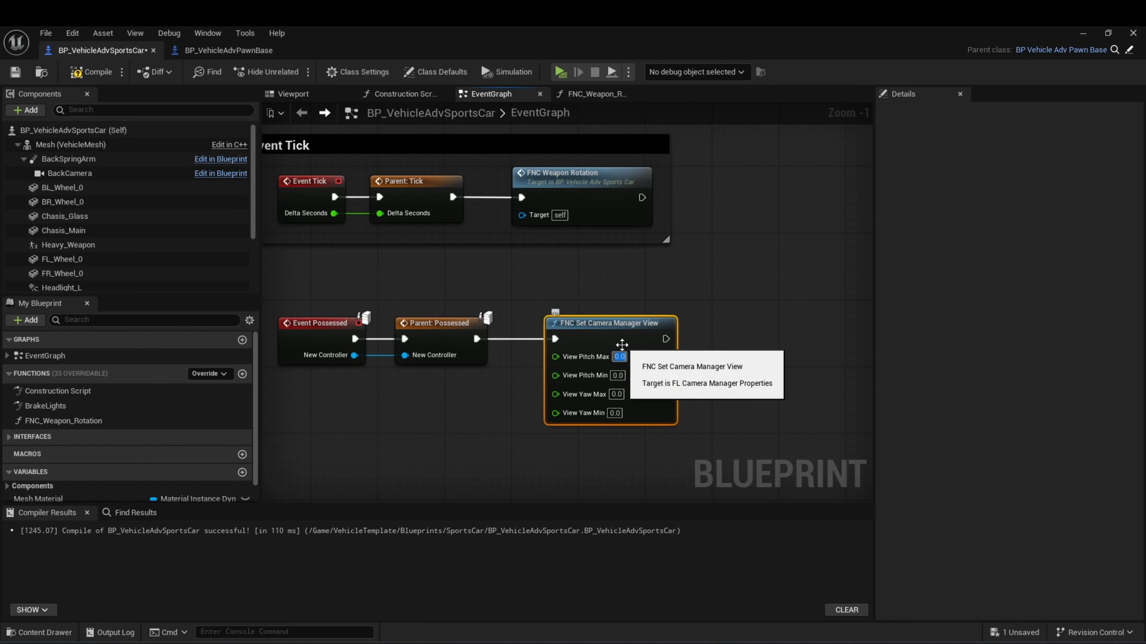
click(618, 375)
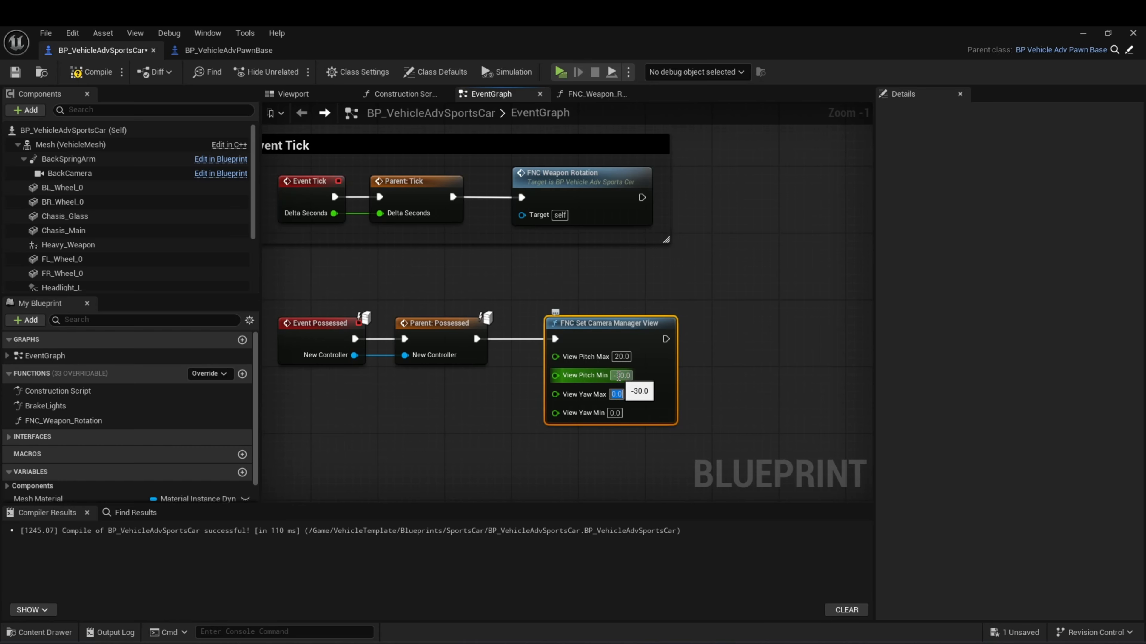
text(-179.9)
key(Return)
click(738, 367)
- Wrap the three possession nodes in a comment titled Possessed
right_drag(738, 367, 845, 383)
drag(846, 384, 418, 317)
text(cPo)
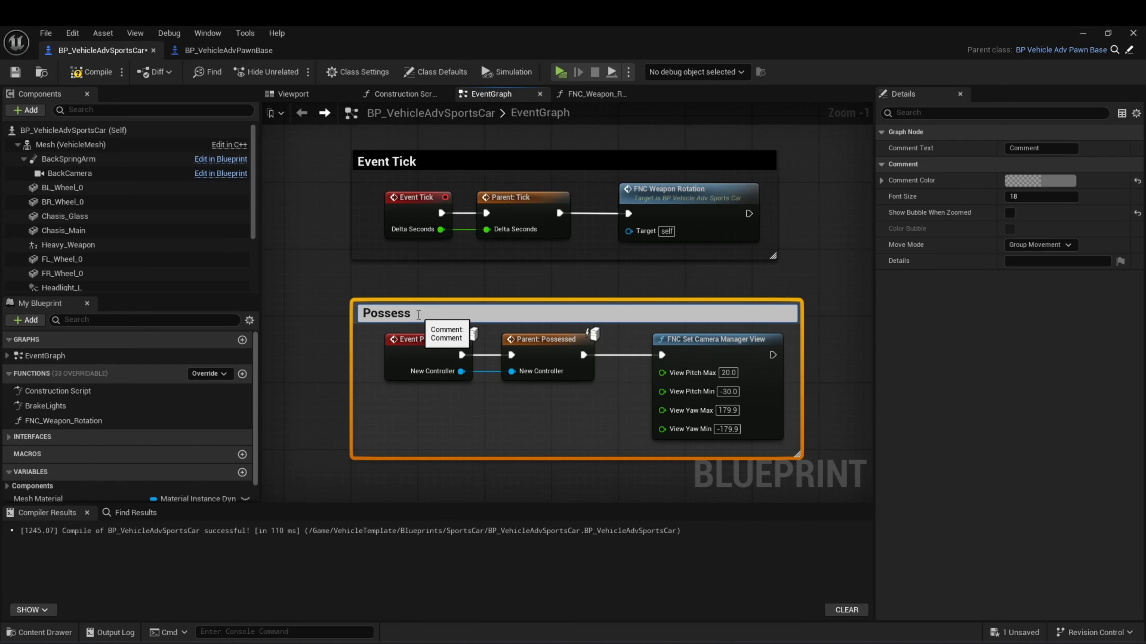
text(ssesses)
key(BackSpace)
text(d)
key(Return)
- Colour the Possessed comment black, toggle its Show Bubble When Zoomed option and move it slightly downward
click(1054, 184)
drag(964, 275, 974, 399)
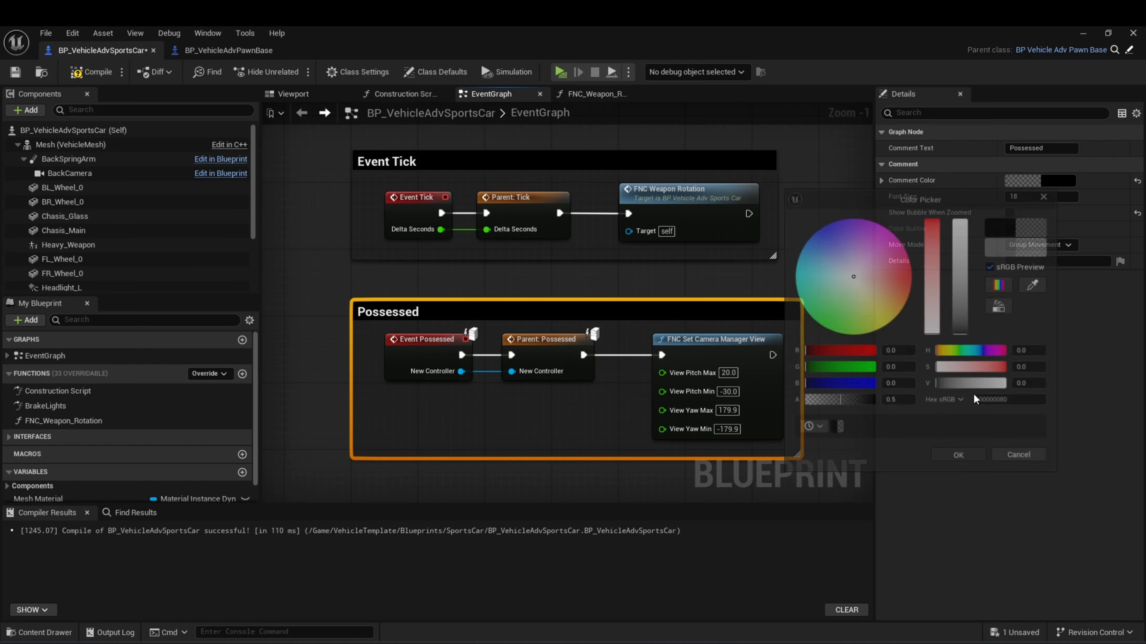
click(954, 455)
click(1010, 213)
drag(529, 312, 528, 337)
scroll(402, 375, down, 2)
- Locate the Heavy_Weapon component's child actor class and open all four MK1 heavy weapon blueprints from its folder
click(762, 296)
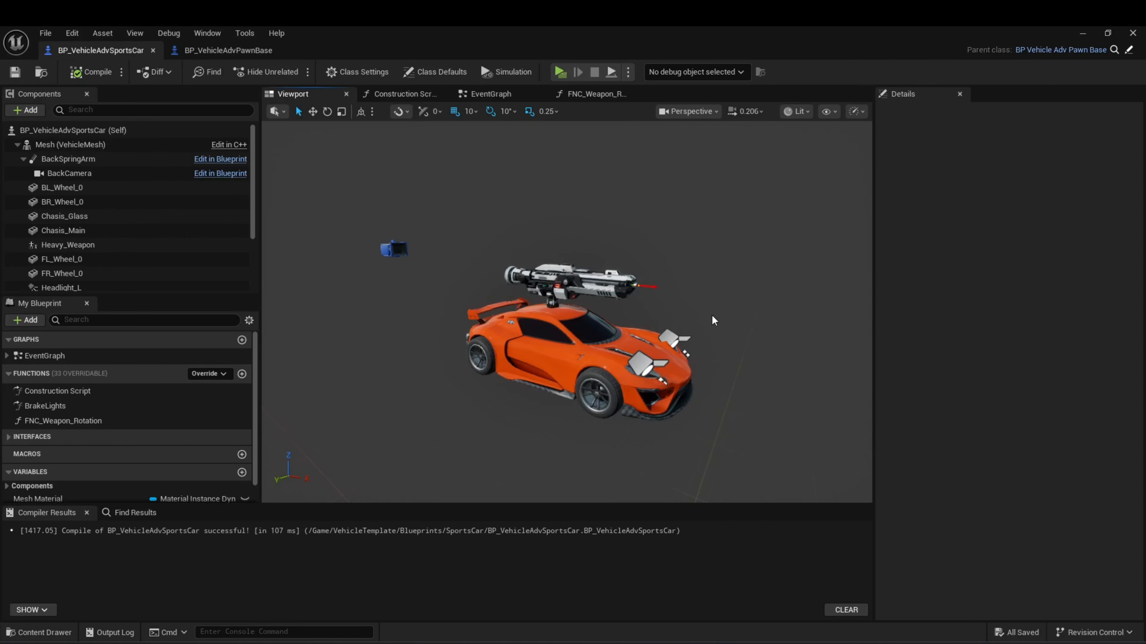
click(572, 281)
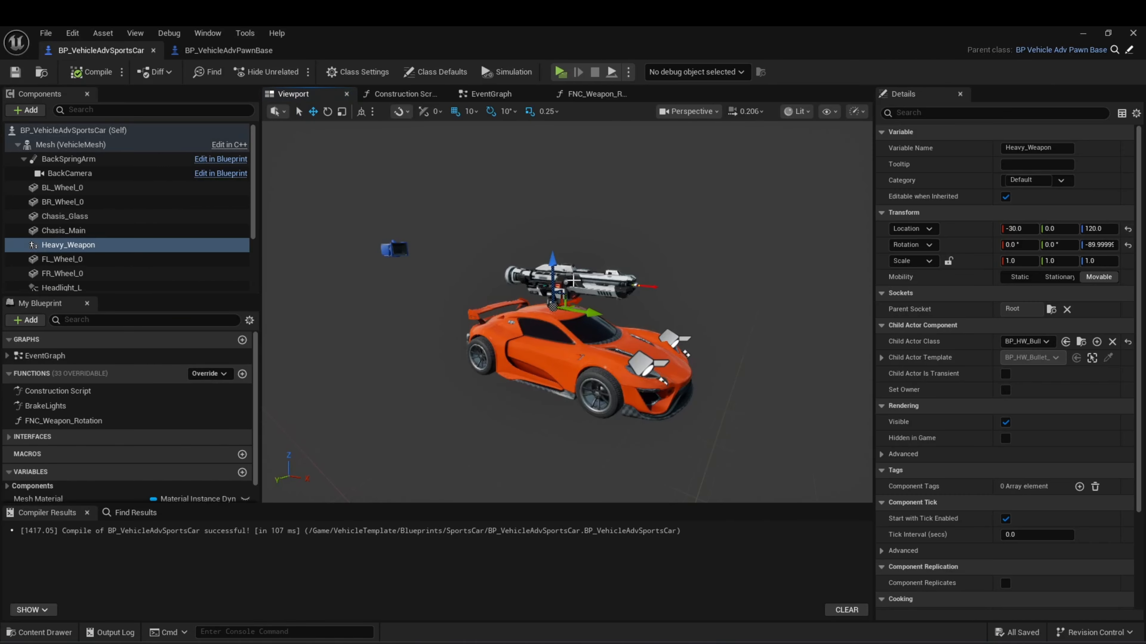
click(1080, 343)
shift+click(500, 513)
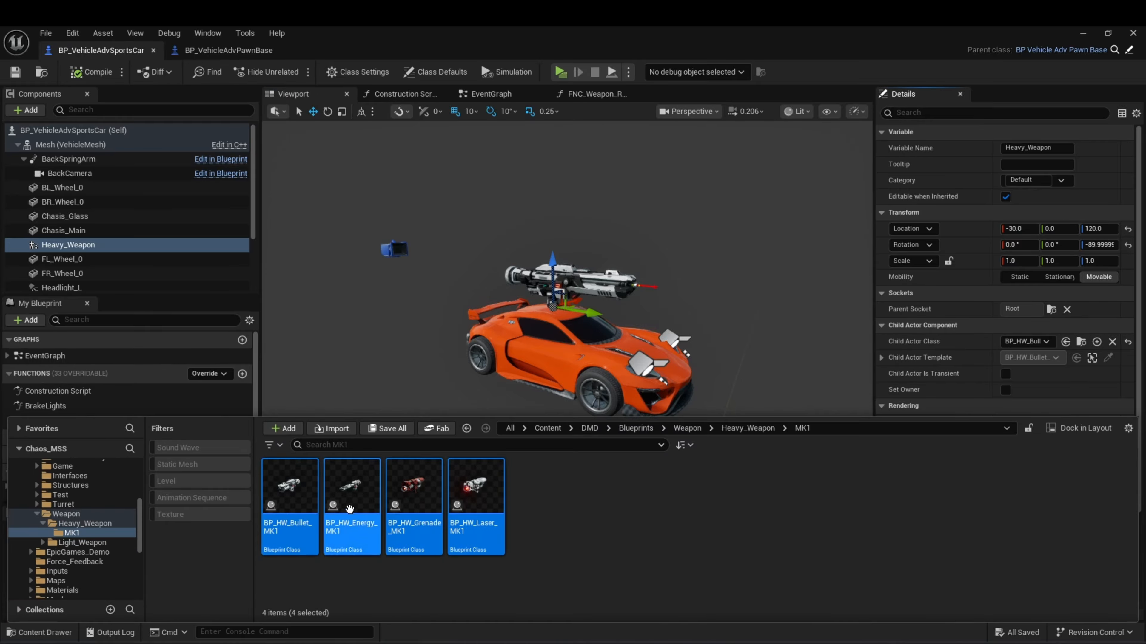
key(Return)
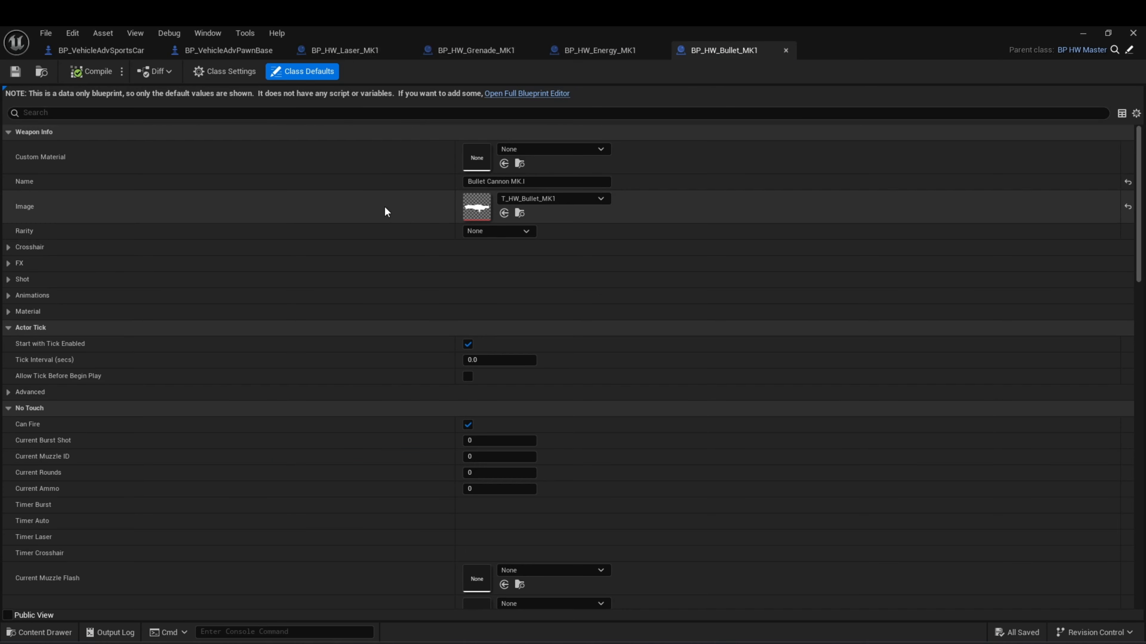
- Set the Crosshair of BP_HW_Bullet_MK1 to MI_Crosshair_Rifle and locate that material in the content browser
click(9, 248)
click(532, 265)
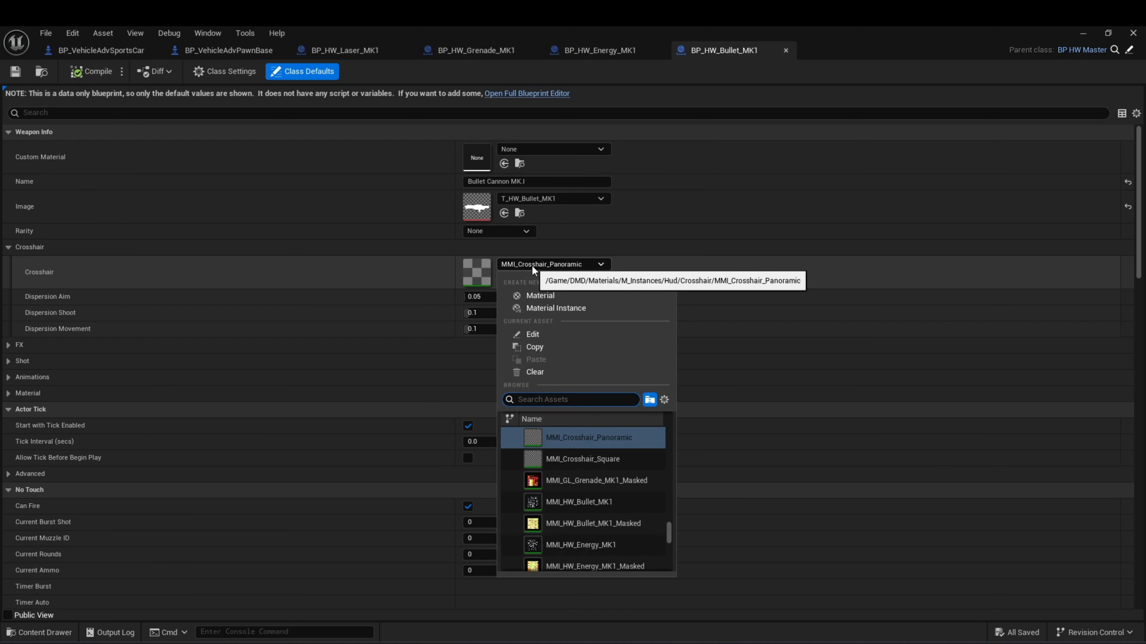
text(RIFLE CROSS)
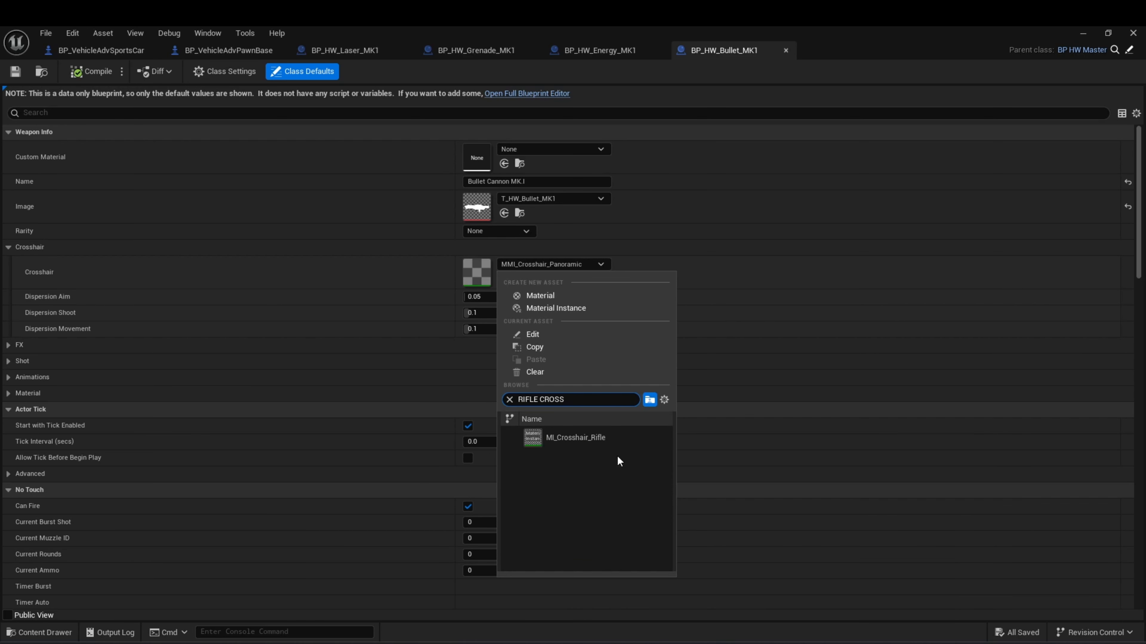
click(607, 435)
click(520, 279)
- Assign the selected rifle crosshair material to the Crosshair property of BP_HW_Energy_MK1 and BP_HW_Grenade_MK1
click(609, 50)
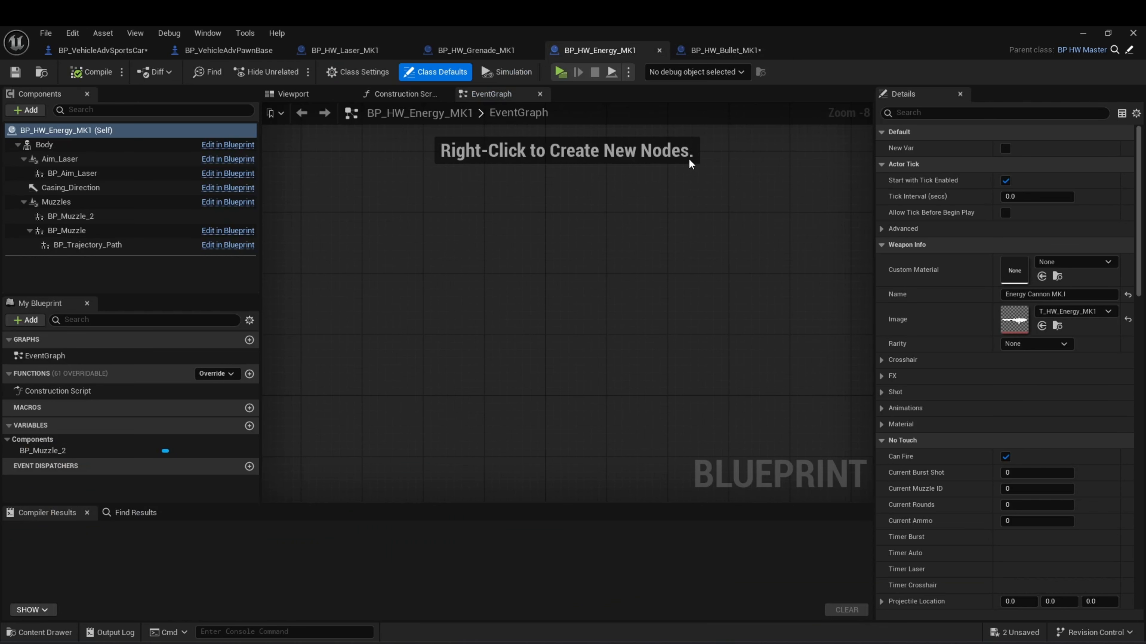
click(882, 360)
click(1042, 392)
click(469, 50)
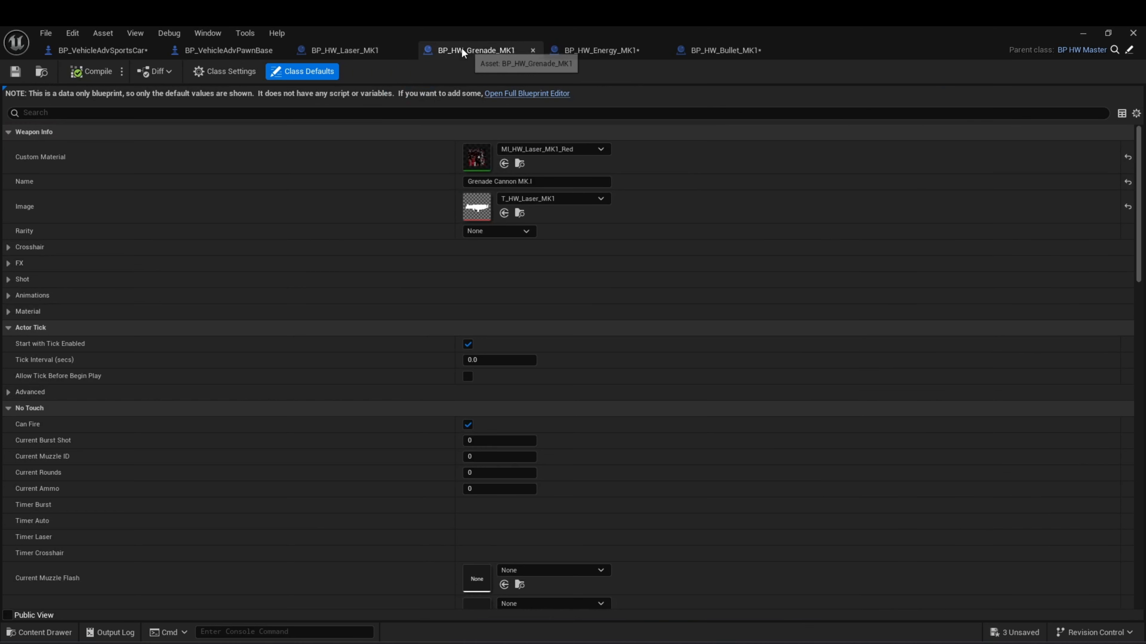
click(161, 249)
click(504, 279)
- Assign the selected rifle crosshair material to BP_HW_Laser_MK1, compile the blueprint and save all assets
click(382, 52)
click(66, 251)
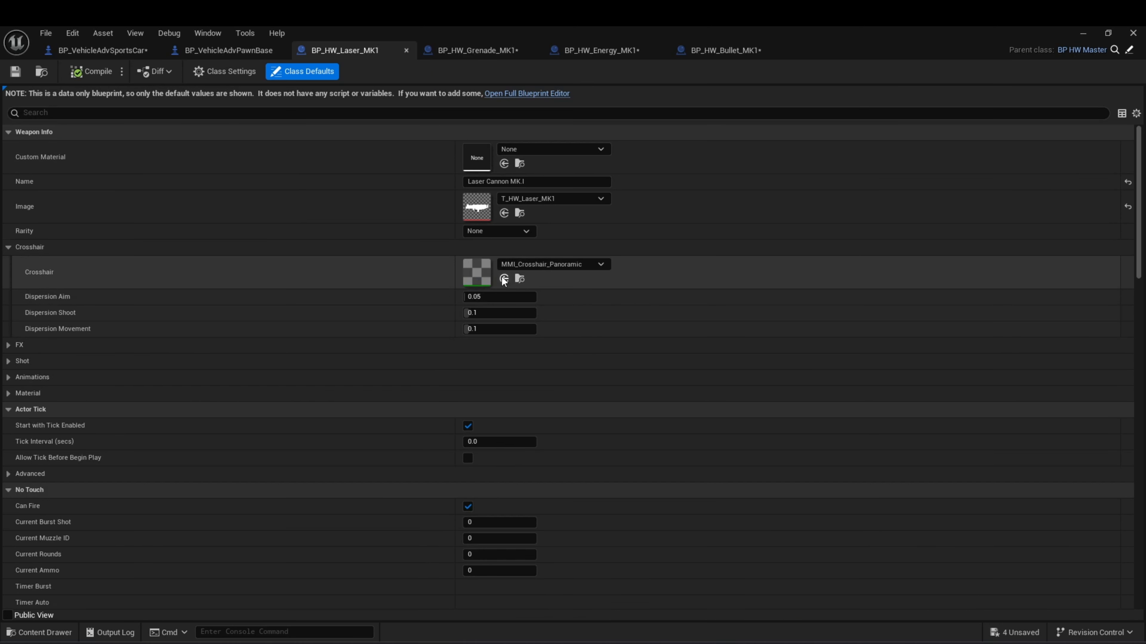
click(504, 279)
click(85, 73)
key(ctrl+shift+s)
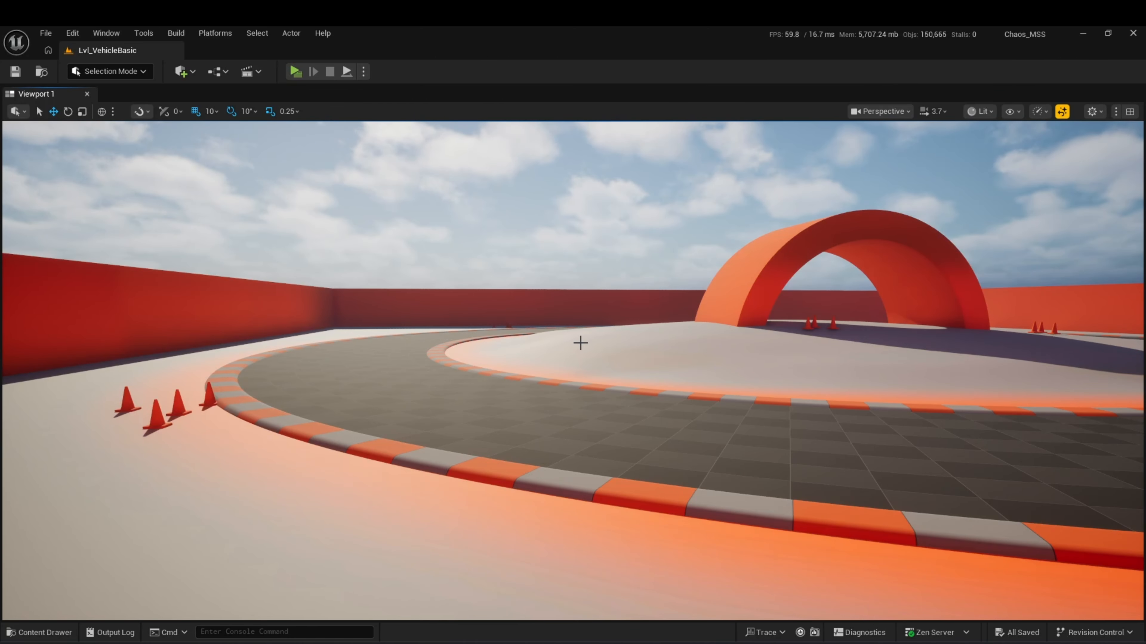
- Select the race track's landscape spline actor in the level and open an enlarged Details window for it
click(422, 395)
click(106, 33)
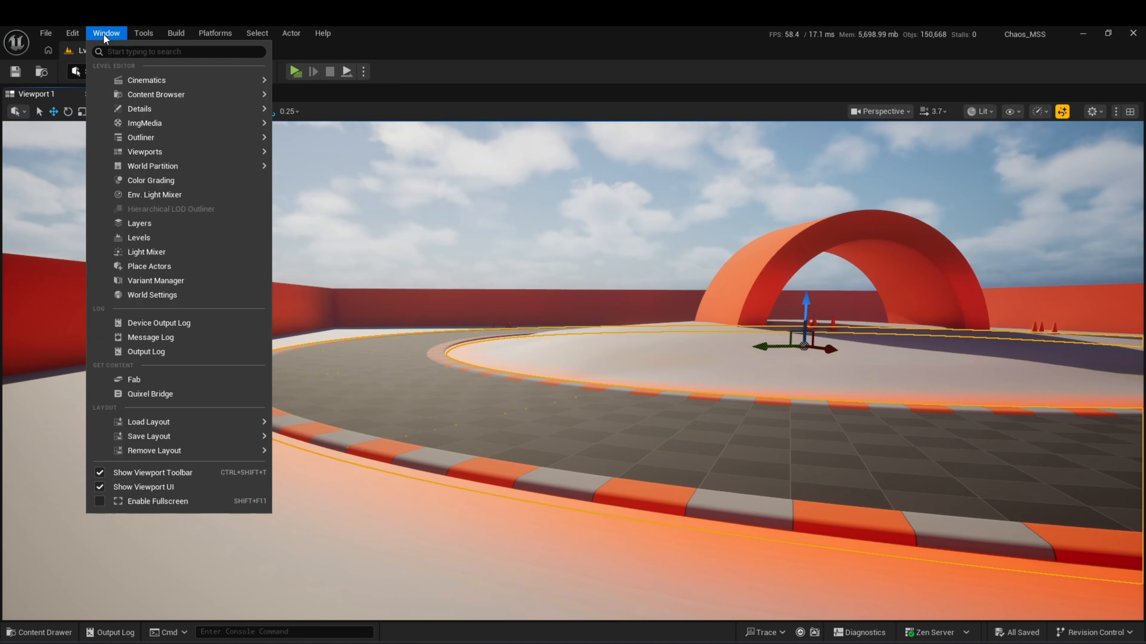
mouse_move(152, 106)
click(295, 112)
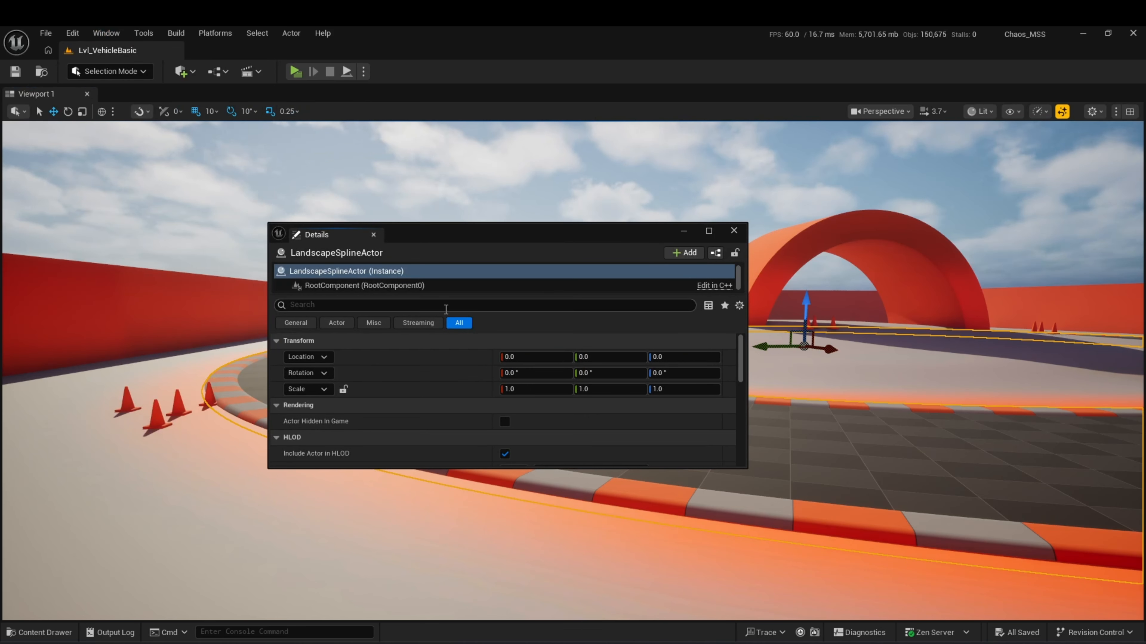
drag(434, 479, 434, 562)
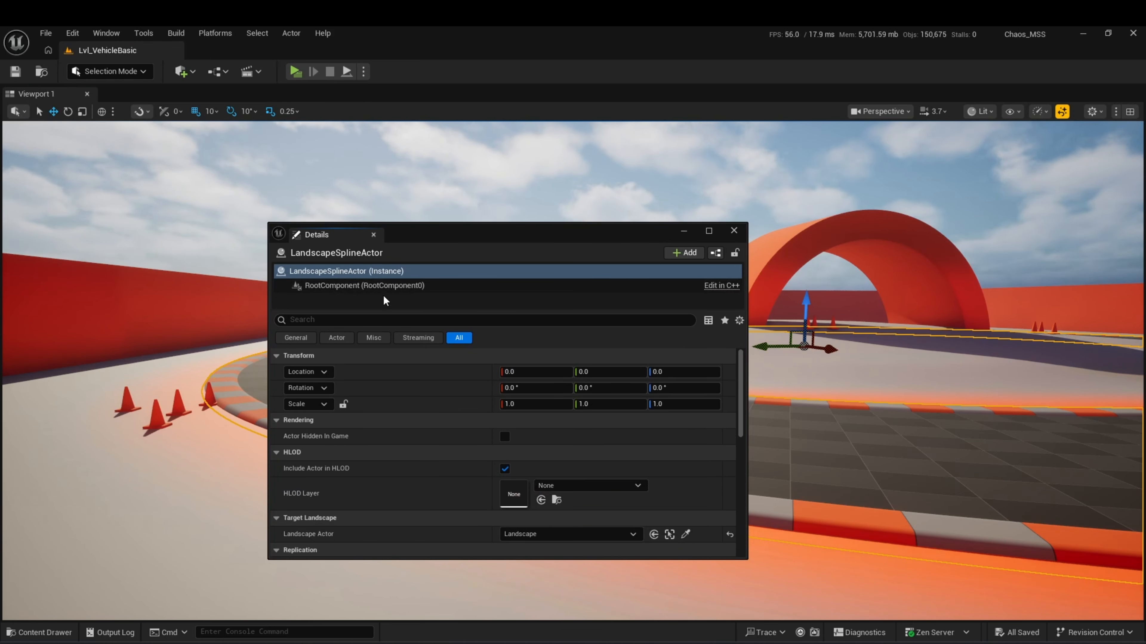
- Disable Can be Damaged on LandscapeSplineActor, close its details and run the action offered by the viewport warning
text(DAMAGE)
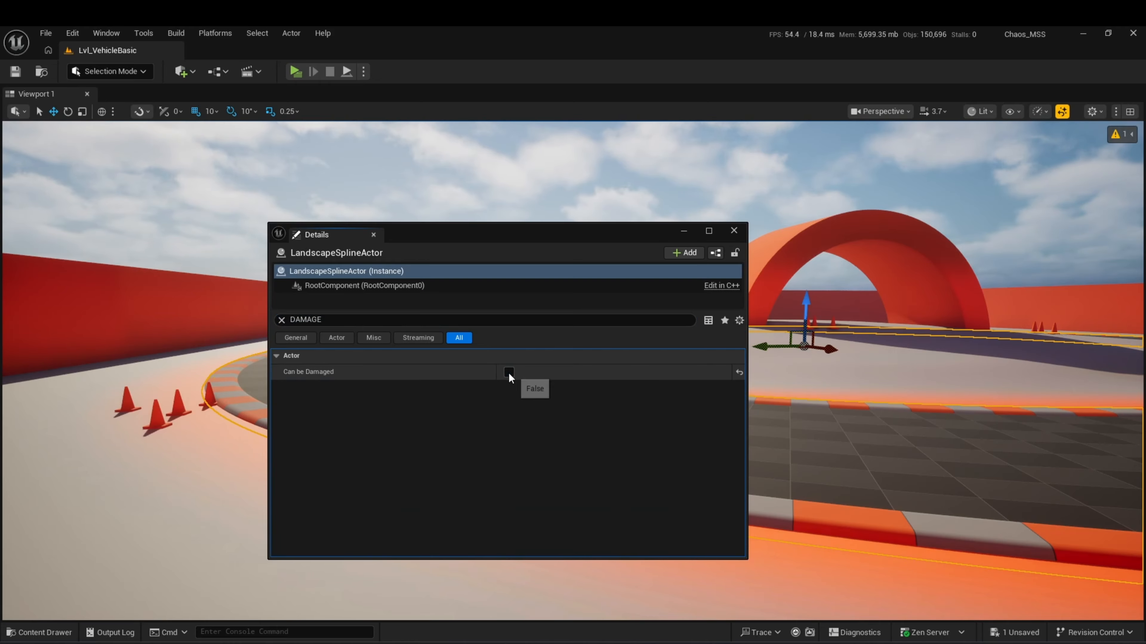
click(508, 372)
click(734, 231)
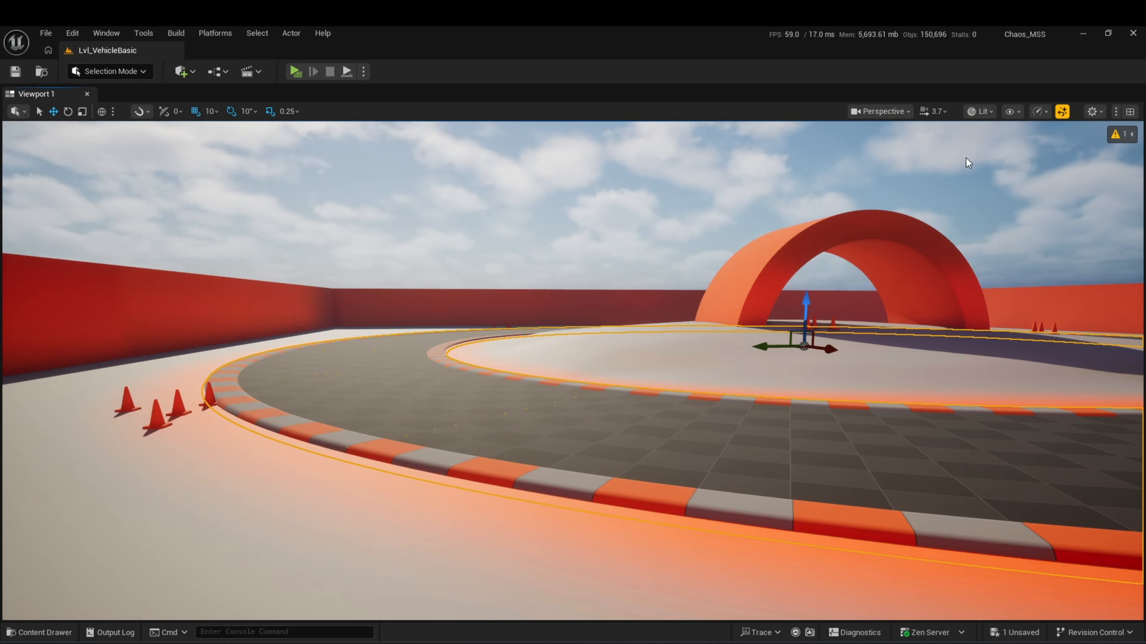
click(1124, 136)
click(1107, 152)
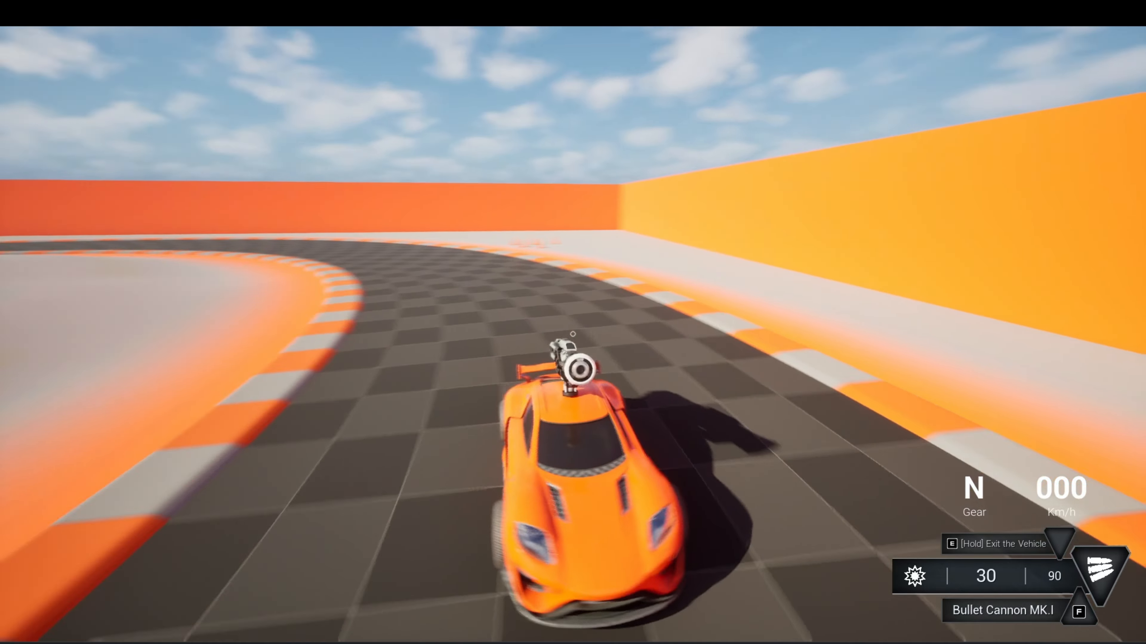
- Playtest the car by firing the Bullet Cannon MK.I, then switch to the Energy Cannon MK.I
click(573, 334)
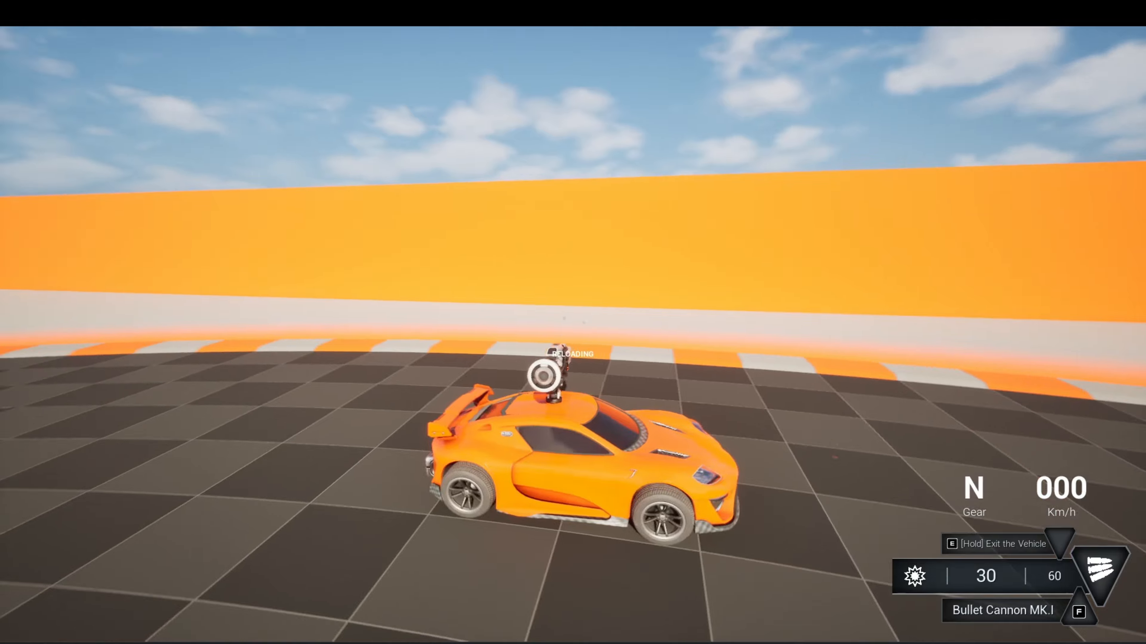
right_click(573, 334)
key(f)
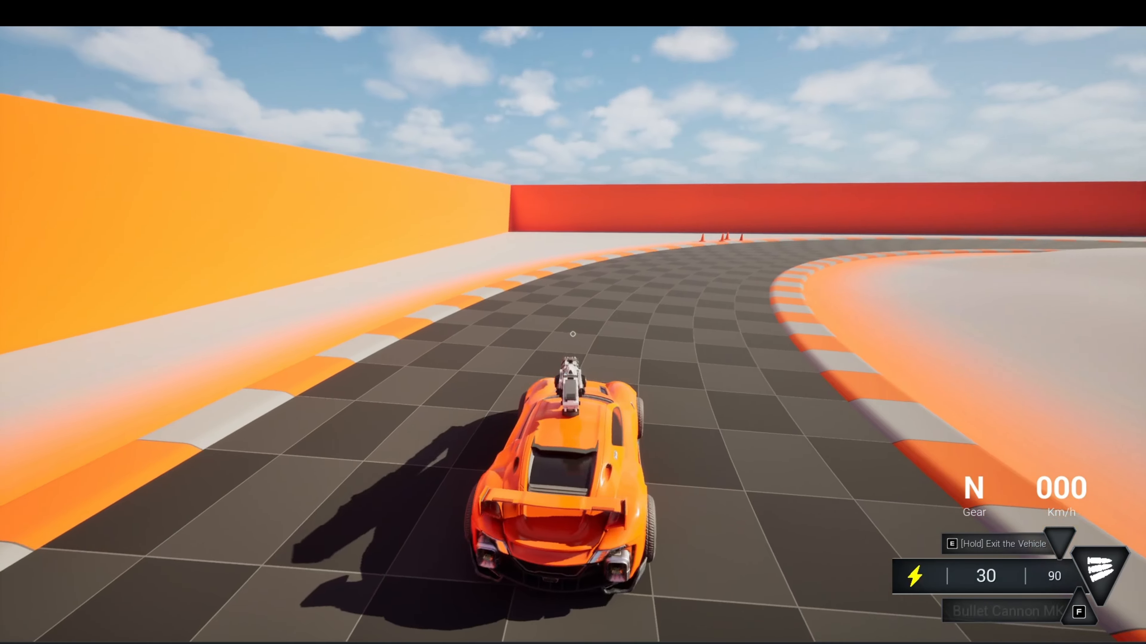
- Aim and fire the Energy Cannon MK.I in different directions around the stationary car
right_click(573, 334)
click(573, 334)
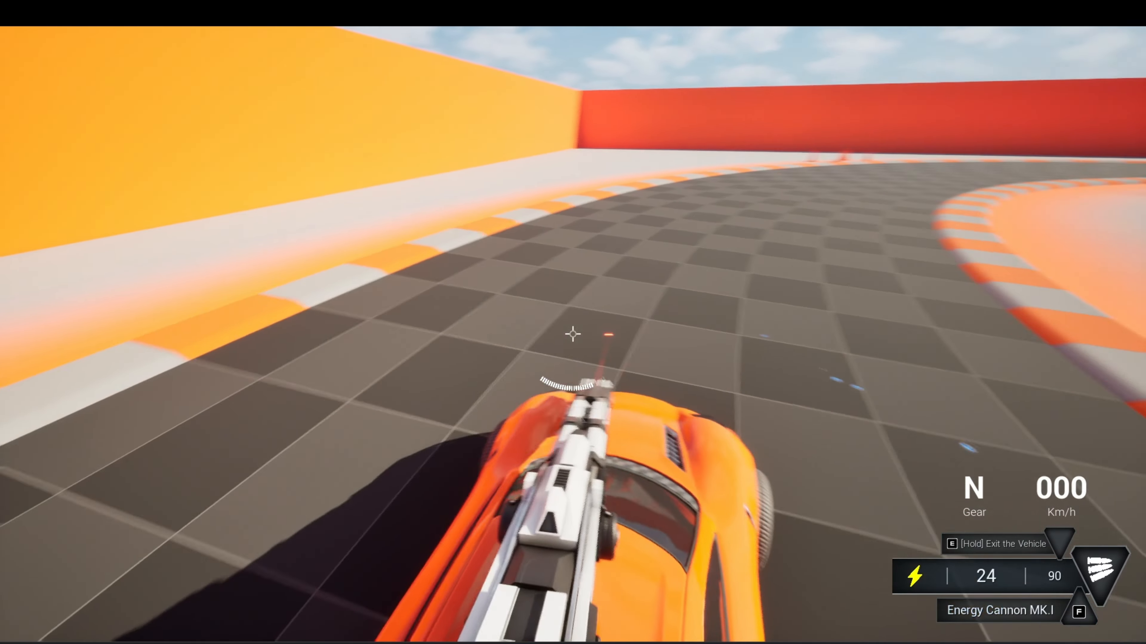
click(573, 334)
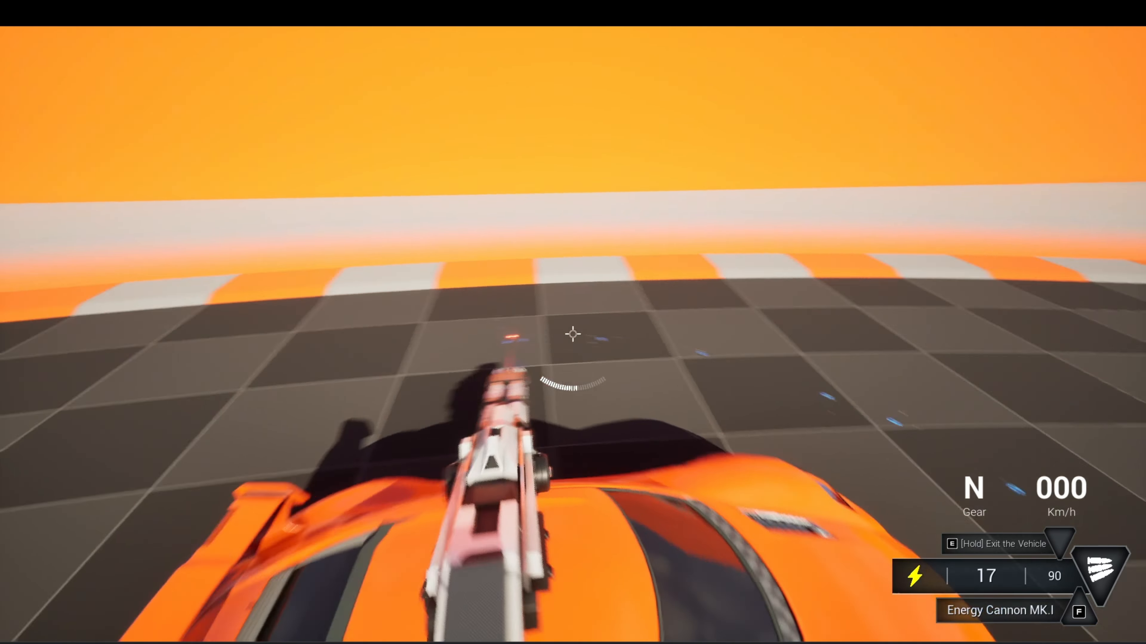
click(573, 334)
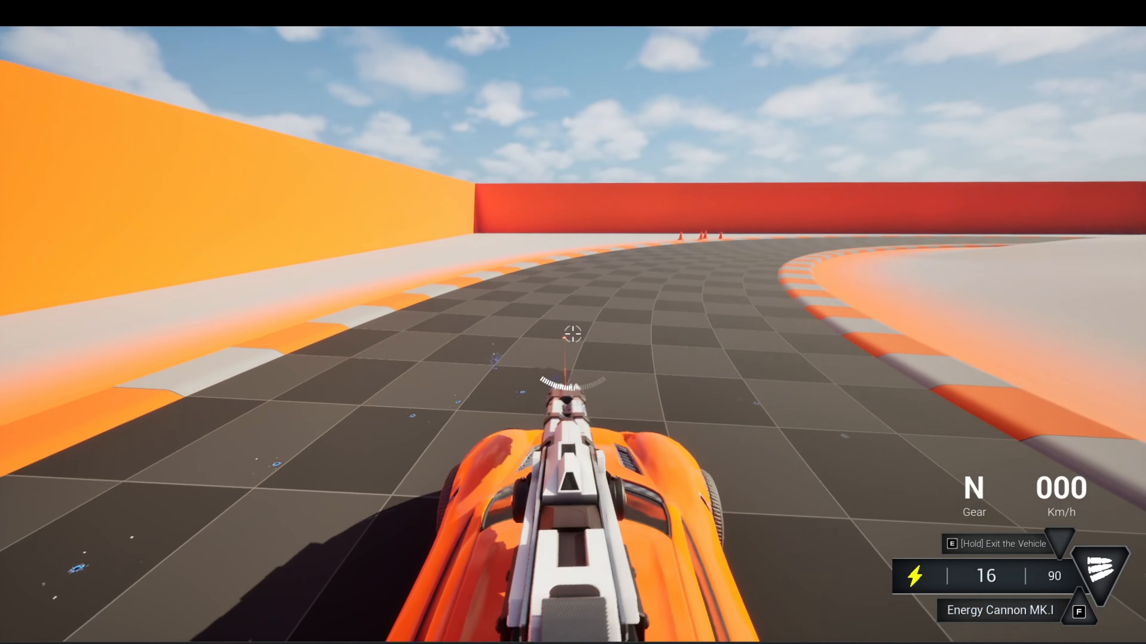
- Test-fire the Laser Cannon MK.I and the Grenade Cannon MK.I, then switch back to the Bullet Cannon MK.I
click(573, 334)
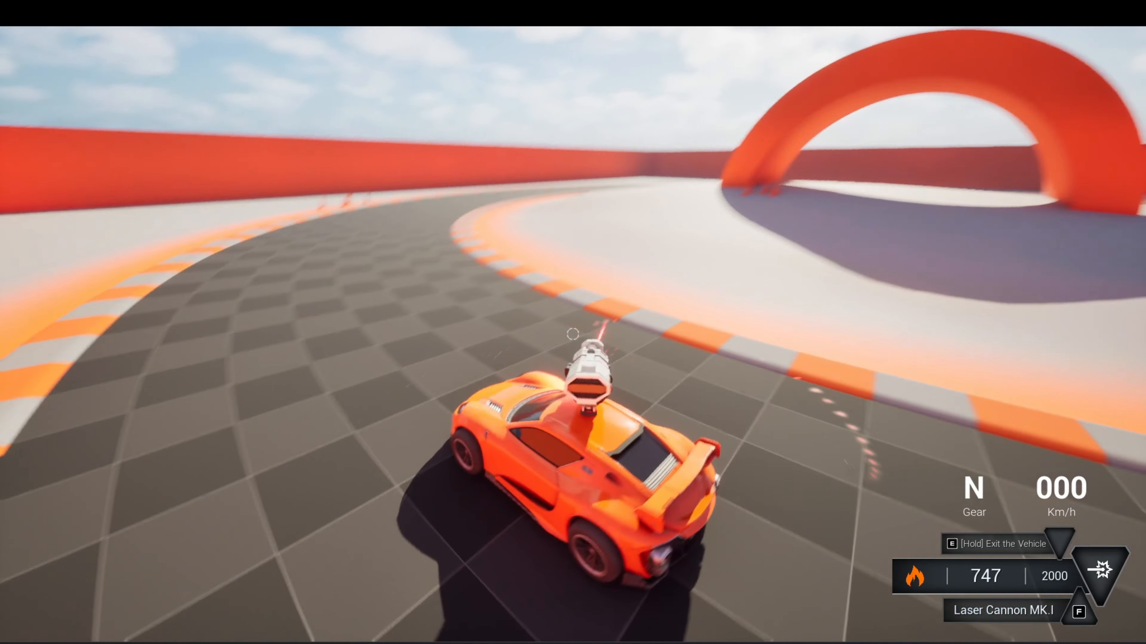
drag(573, 334, 573, 334)
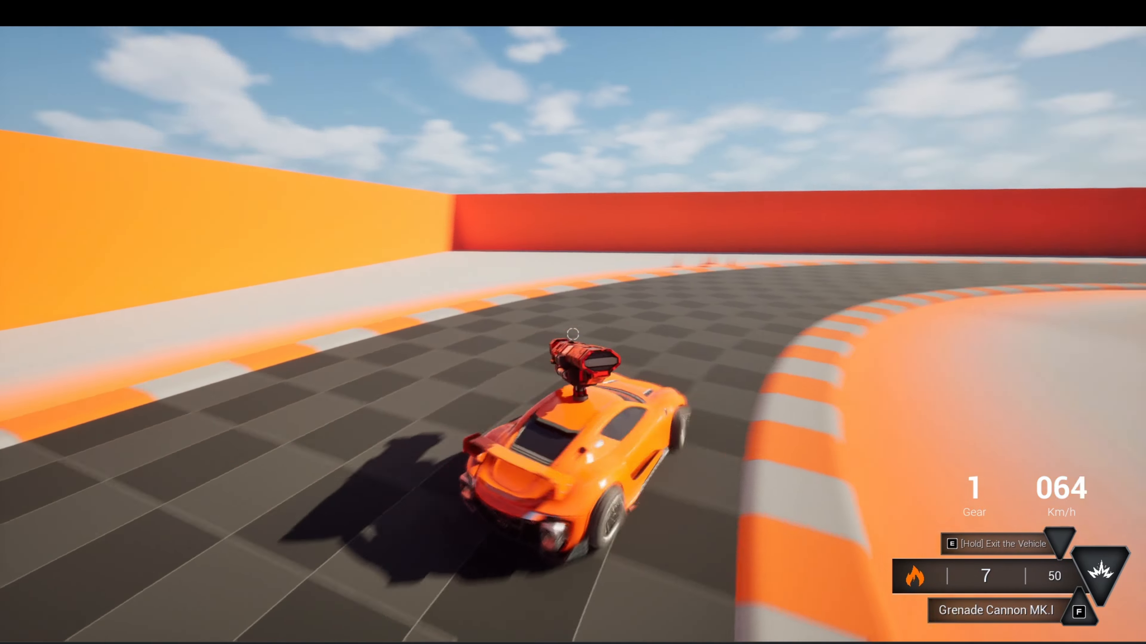
click(572, 334)
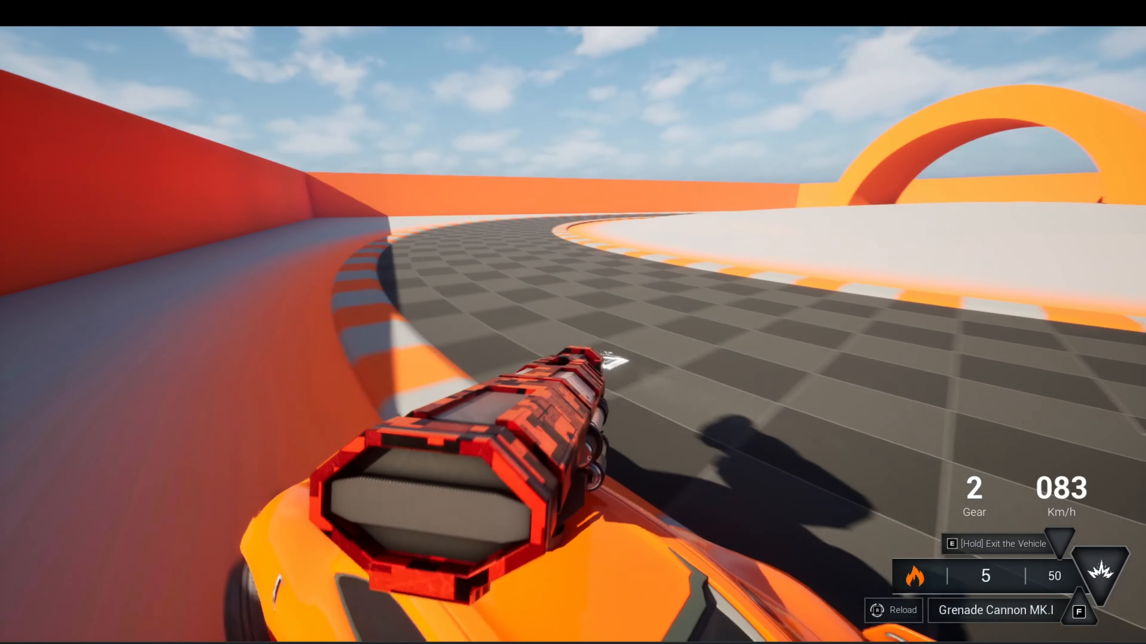
key(f)
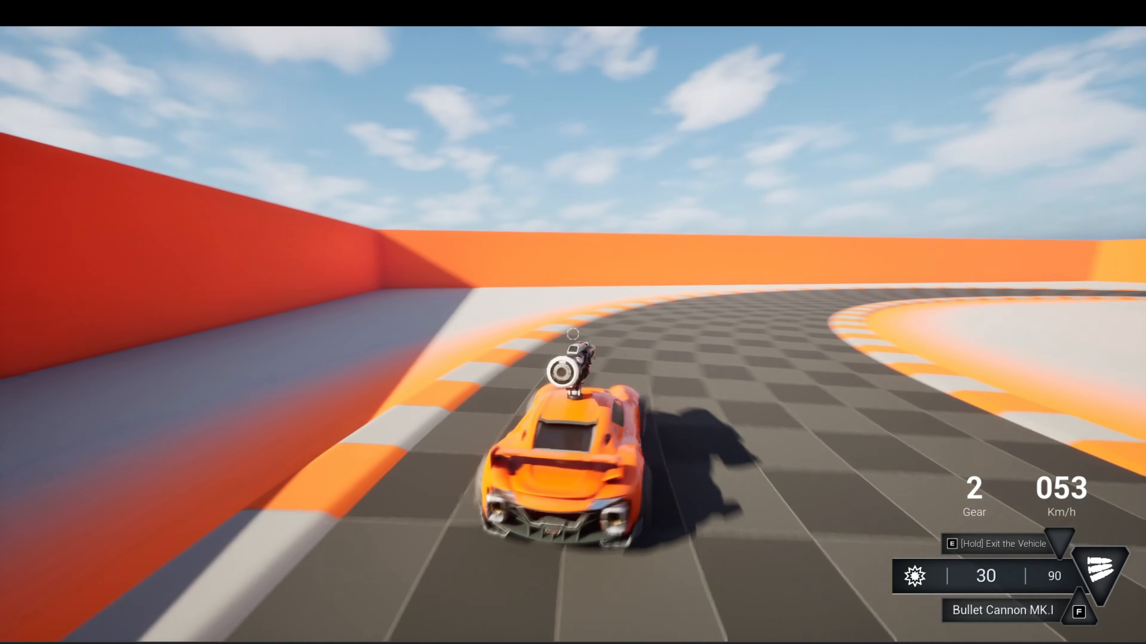
- Fire the Bullet Cannon MK.I in several directions while driving around the track
click(572, 334)
click(572, 334)
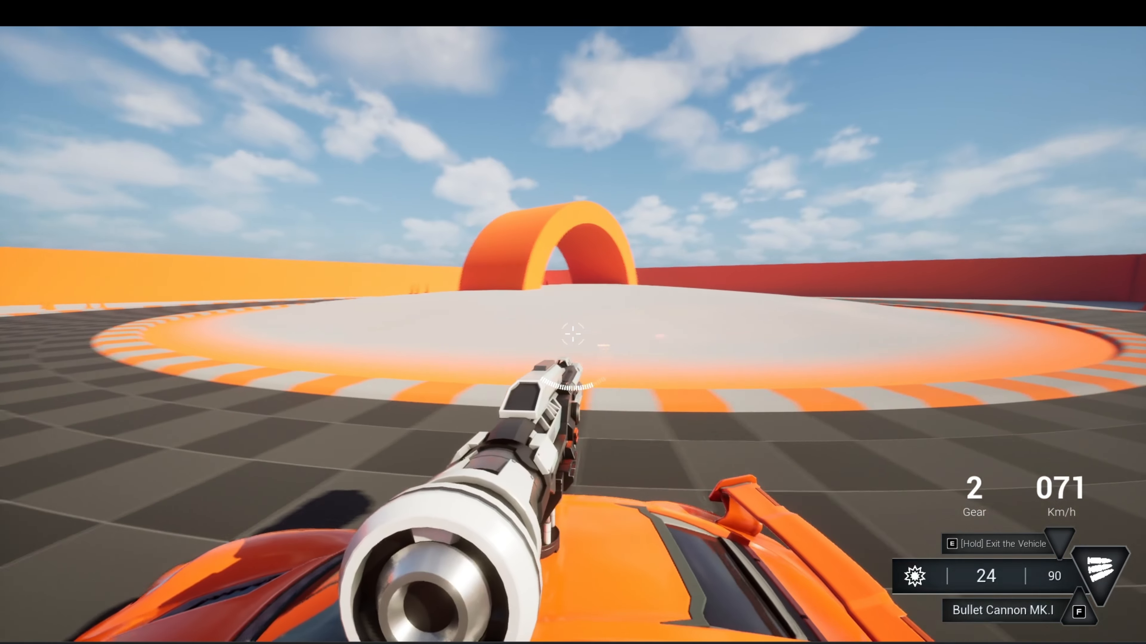
click(572, 334)
click(572, 334)
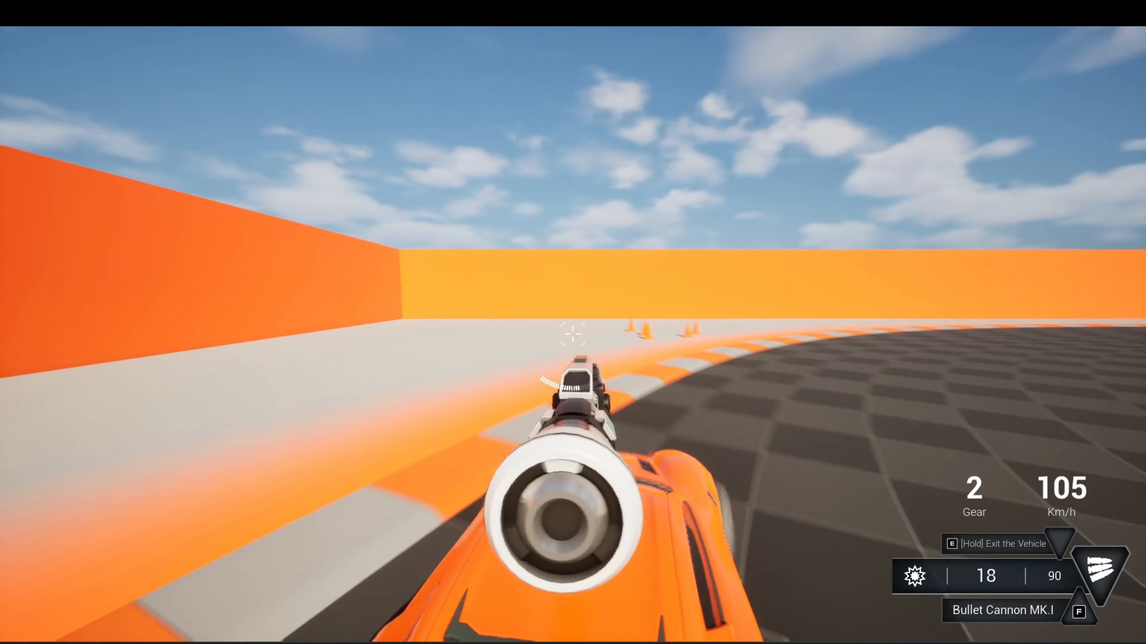
click(572, 334)
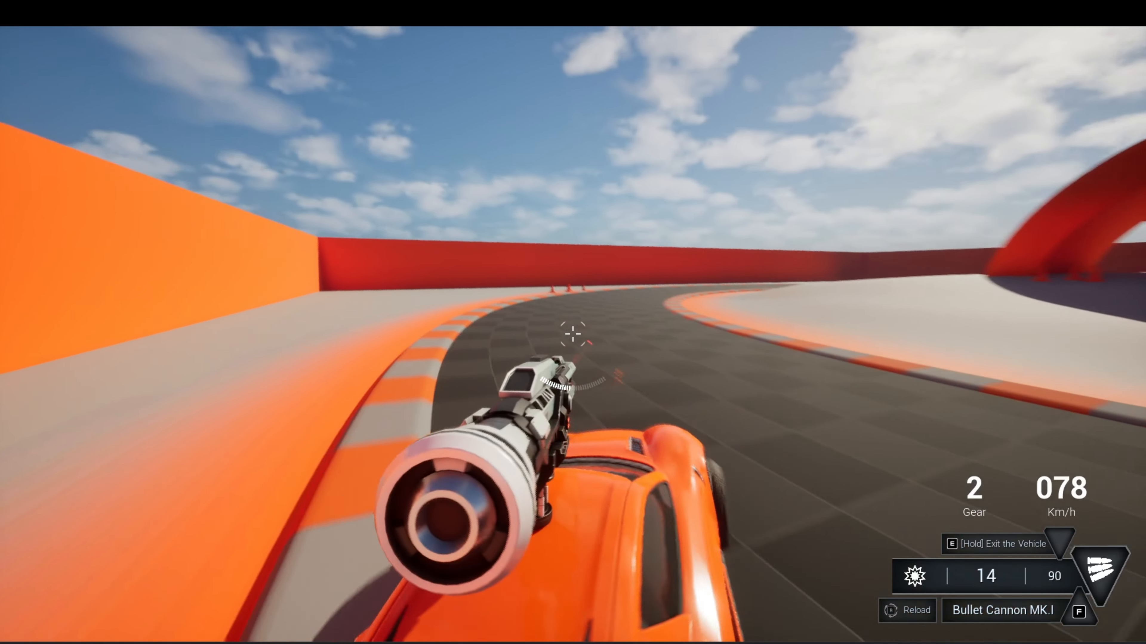
click(572, 334)
- Switch to the Energy Cannon MK.I and fire it in several directions while driving
key(f)
click(572, 333)
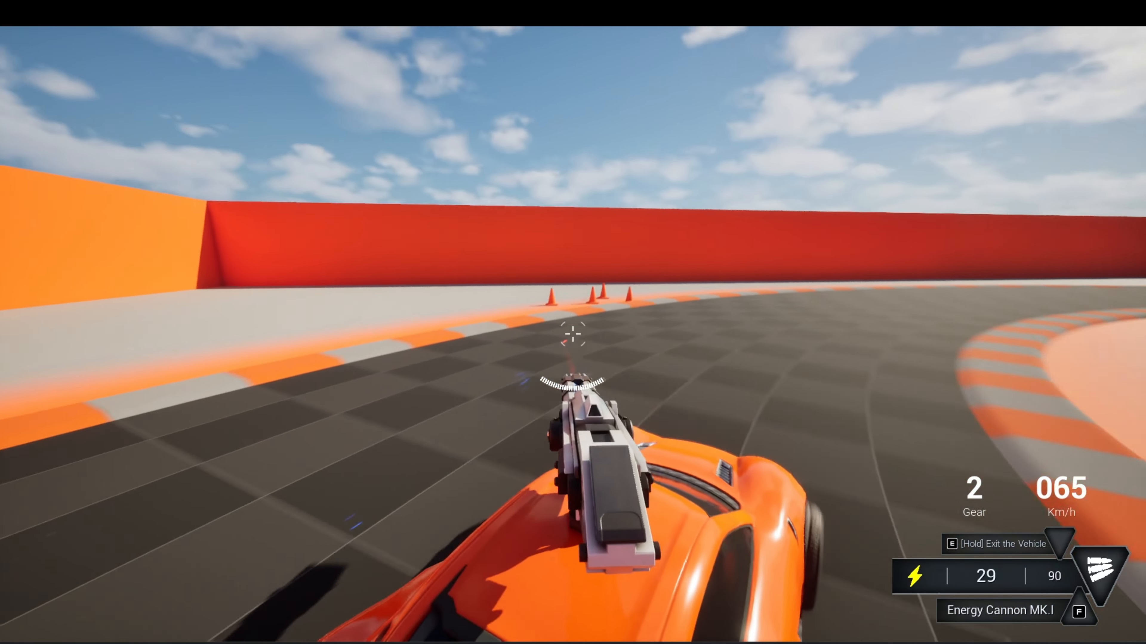
click(572, 334)
click(572, 333)
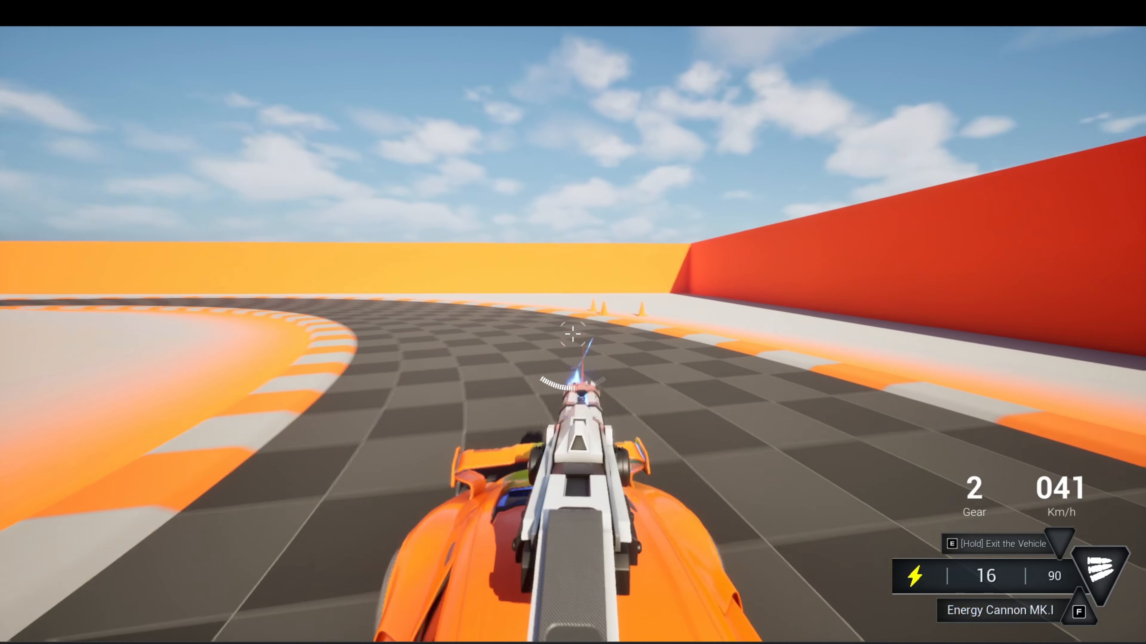
click(572, 334)
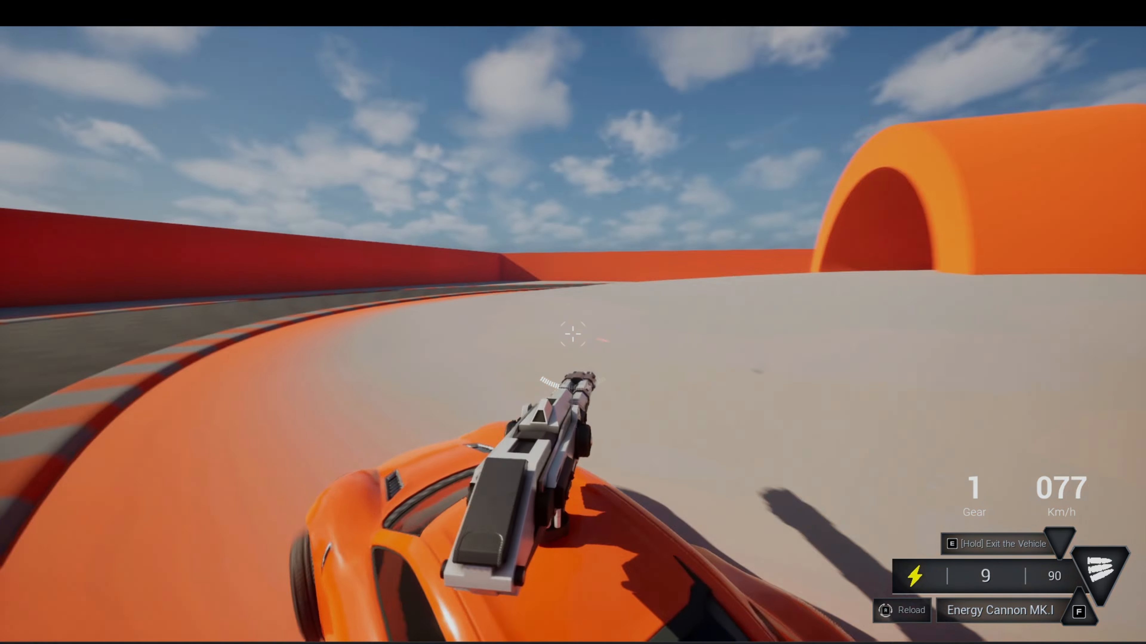